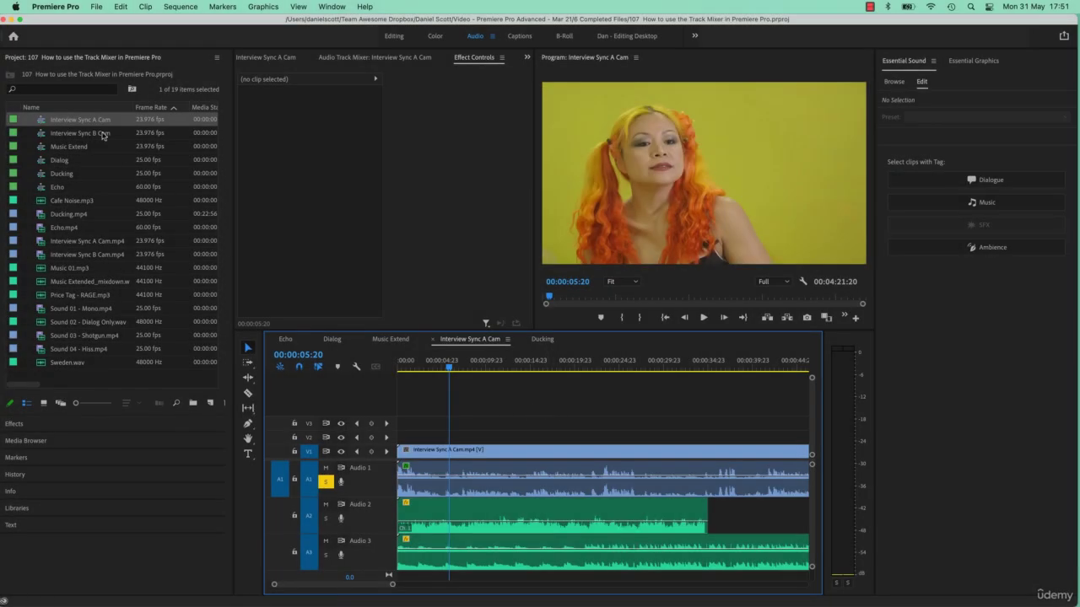
Examine the interview, cafe noise and music clips in the Interview Sync A Cam sequence, opening both sound clips in the source monitor.
left_click(60, 121)
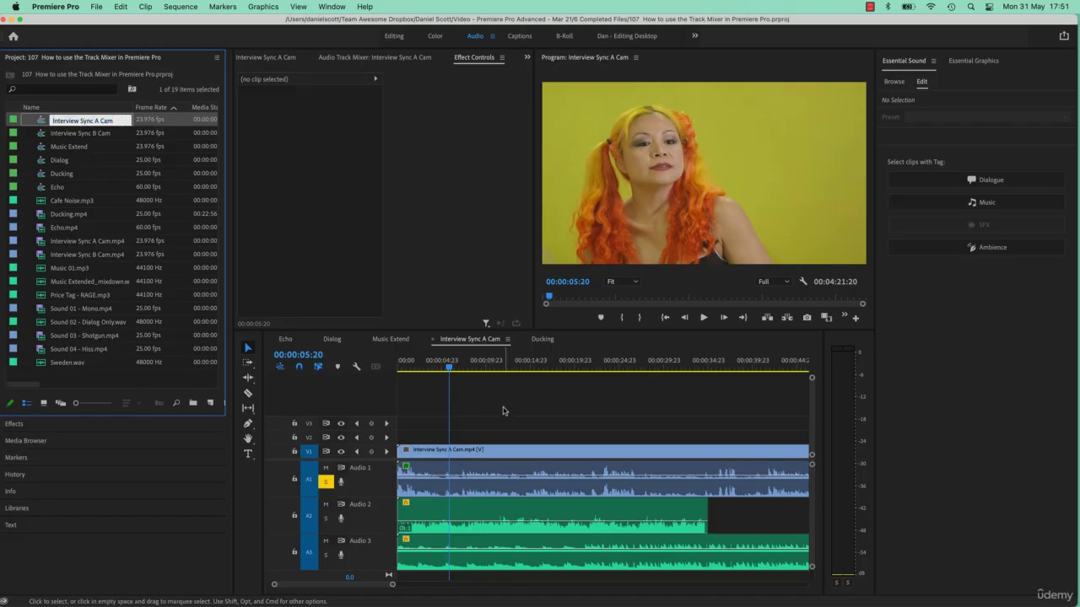
left_click(499, 410)
left_click(435, 456)
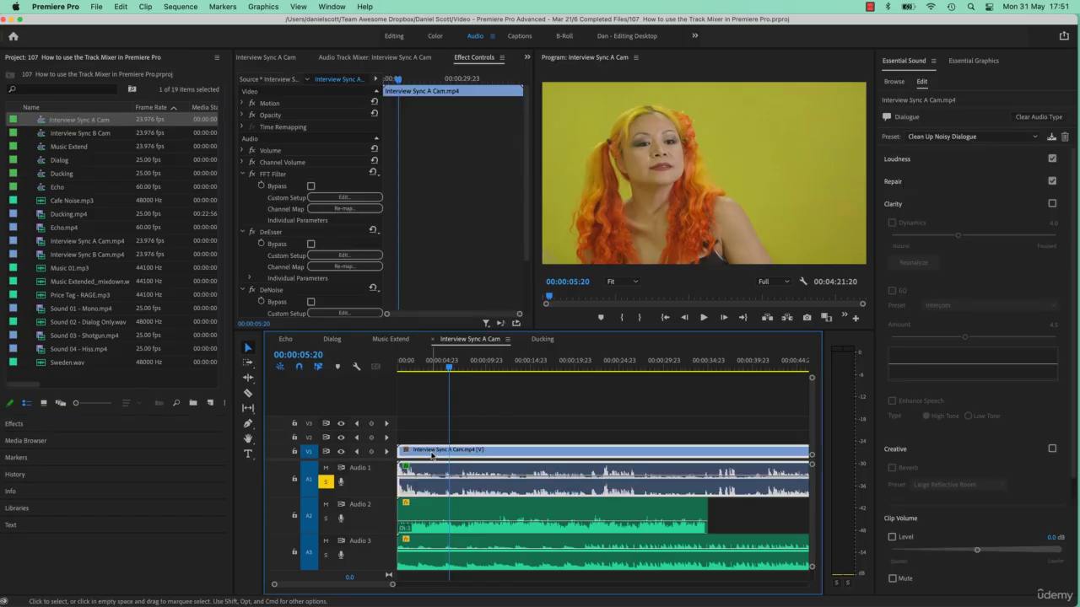
left_click(436, 512)
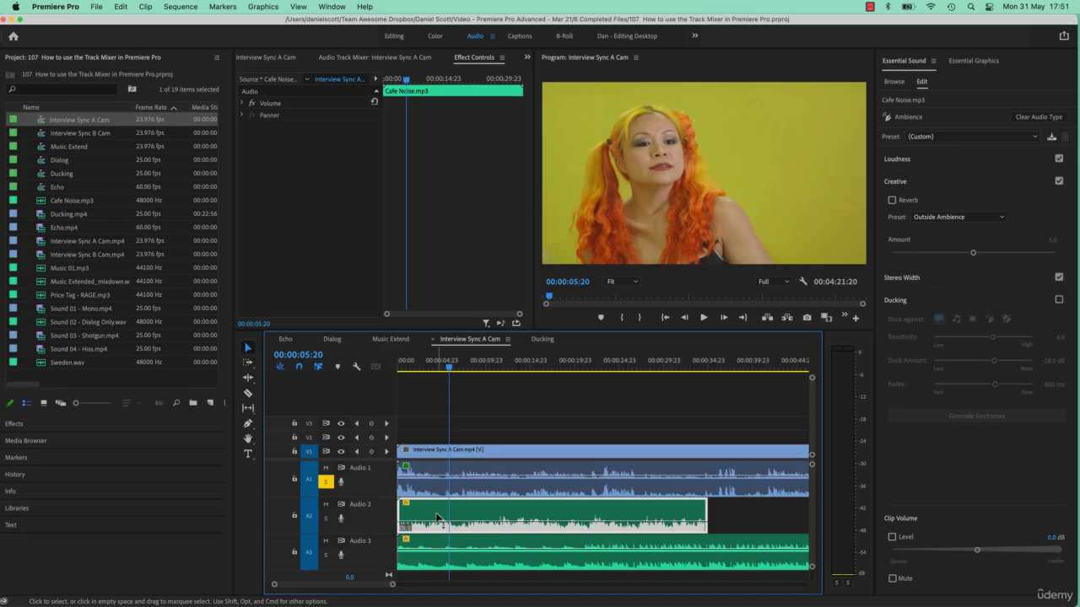
left_click(438, 540)
left_click(472, 510)
double_click(473, 515)
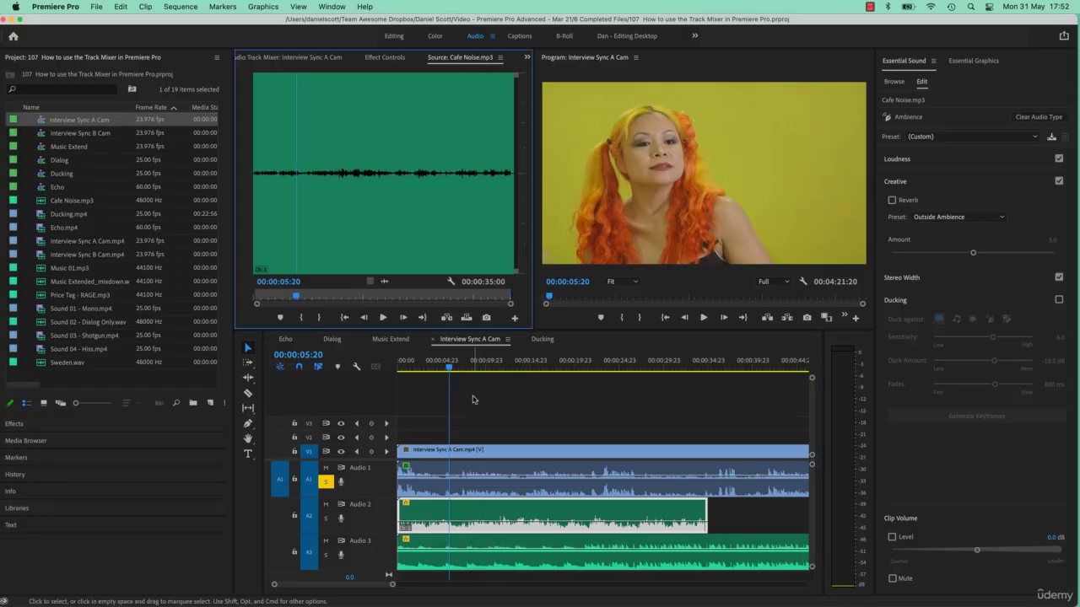
double_click(482, 542)
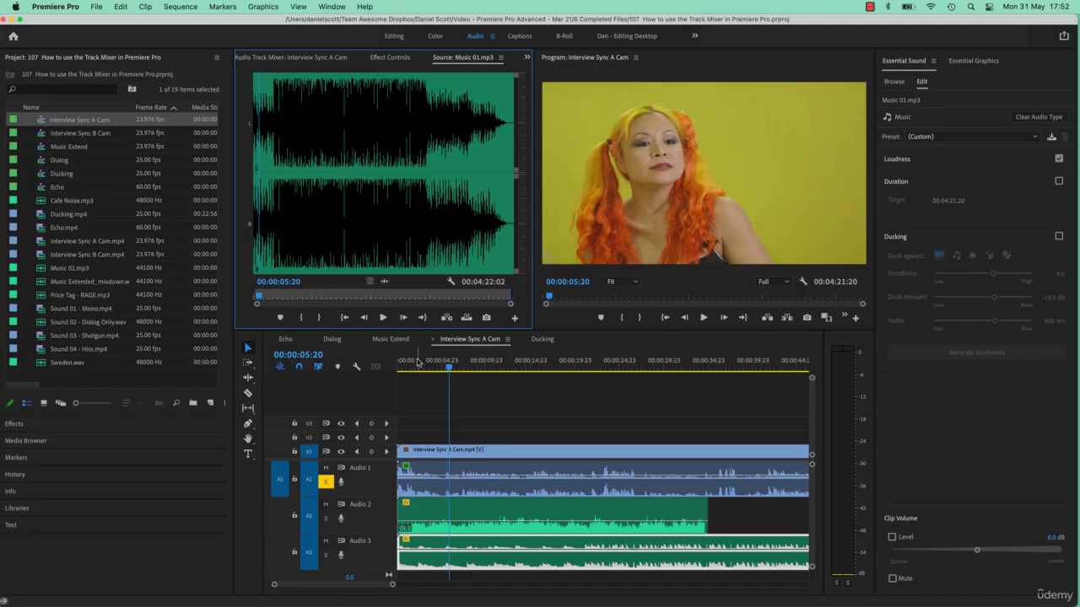
left_click(494, 396)
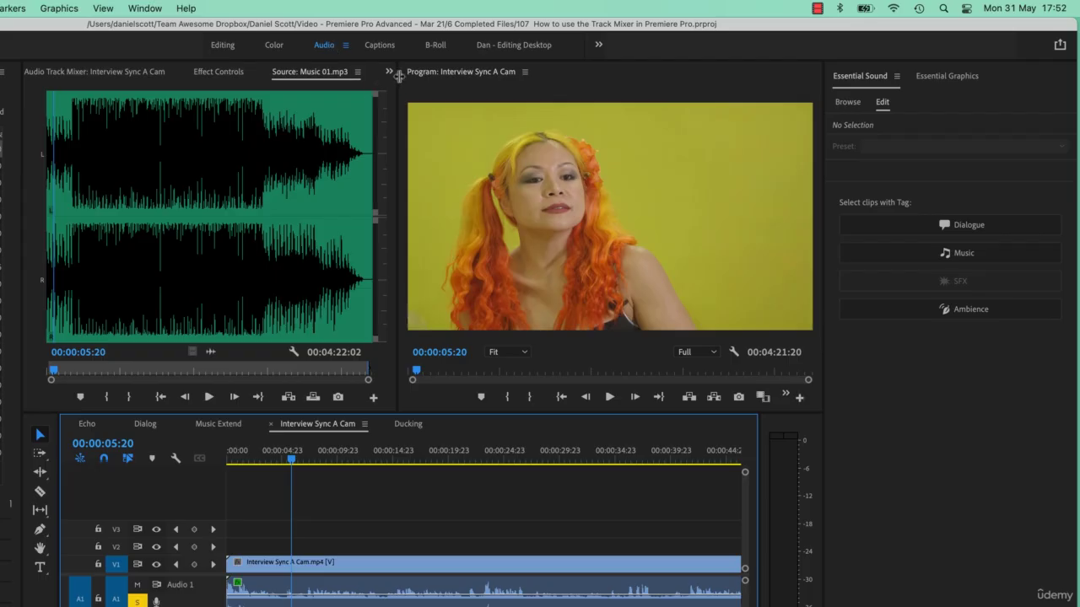
Show the Audio Track Mixer for the Interview Sync A Cam sequence.
left_click(390, 71)
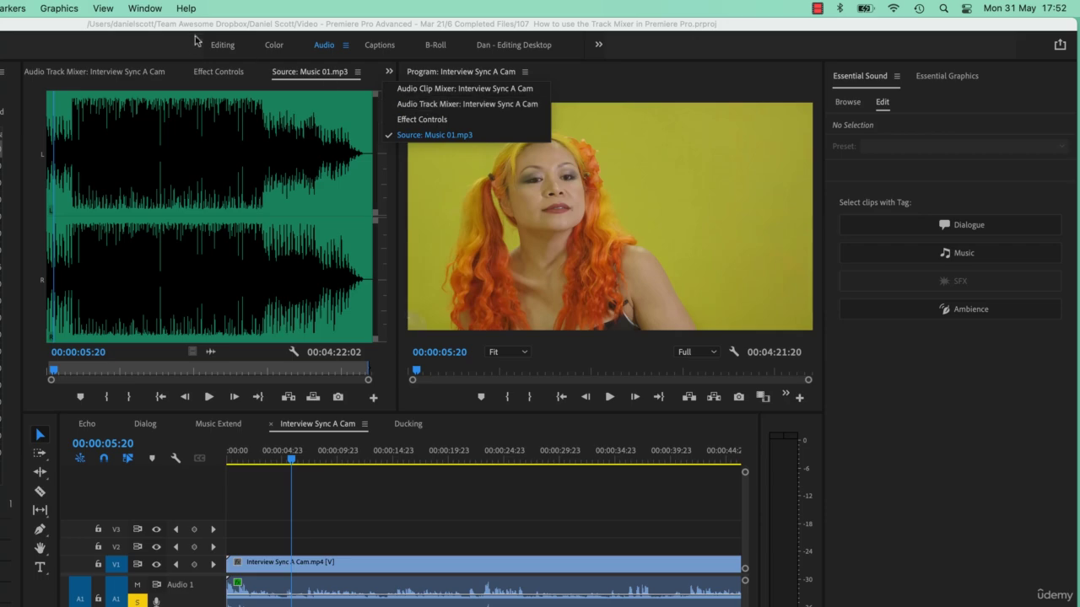
left_click(145, 7)
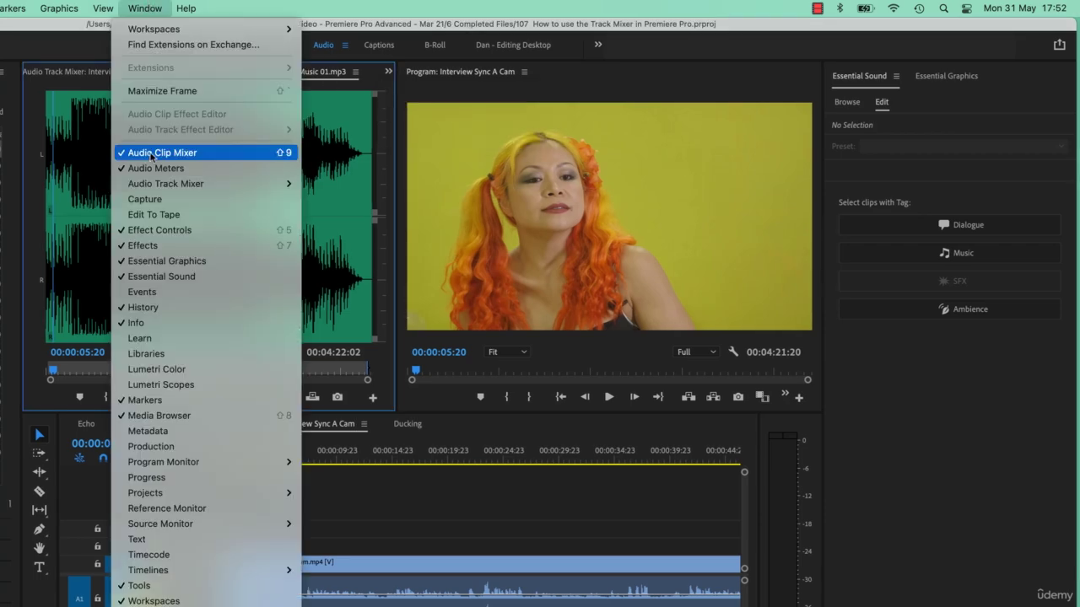
mouse_move(156, 186)
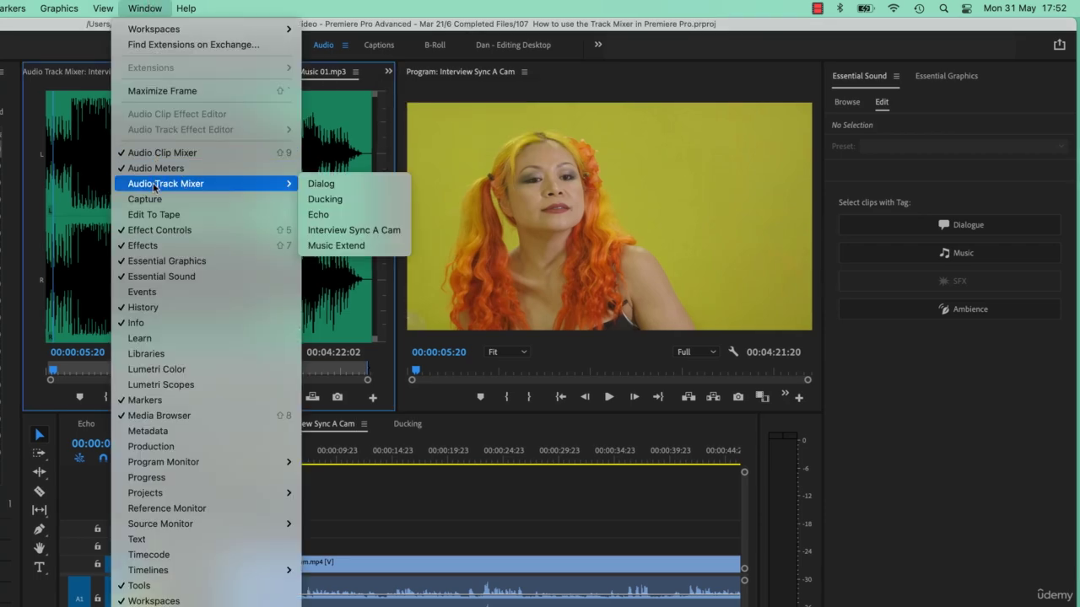
left_click(361, 230)
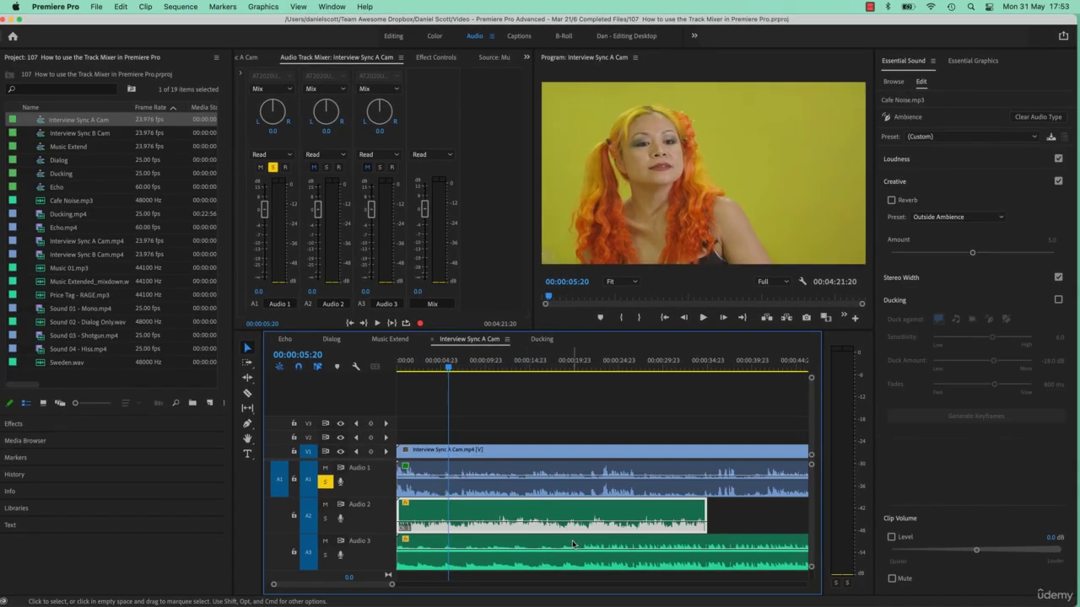
Append the Ducking.mp4 clip directly after the interview clip on tracks V1 and A1 of the sequence.
left_click(573, 544)
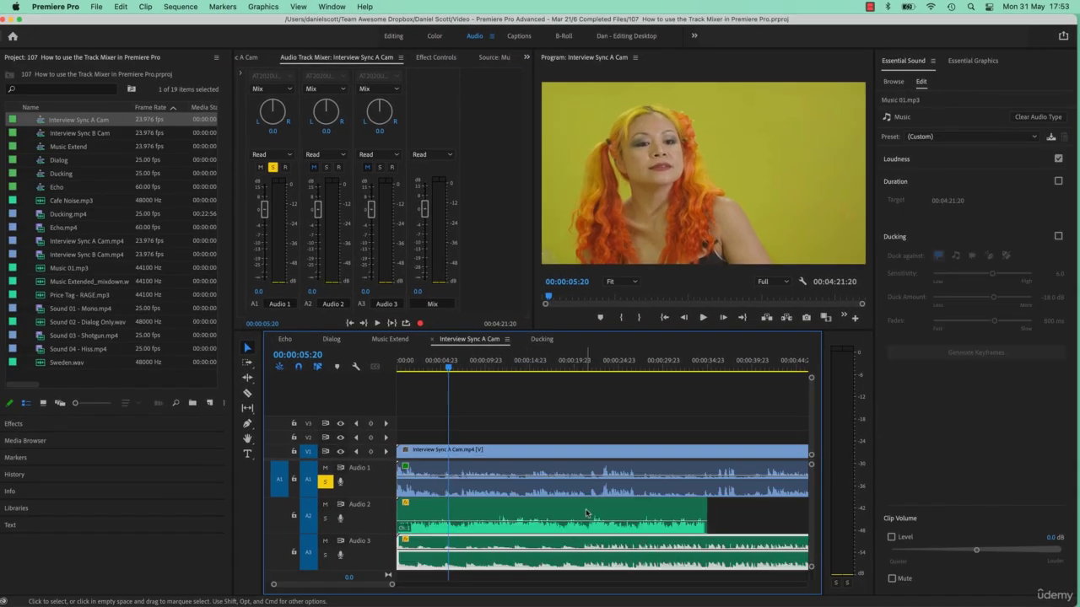
left_click(587, 511)
left_click(595, 461)
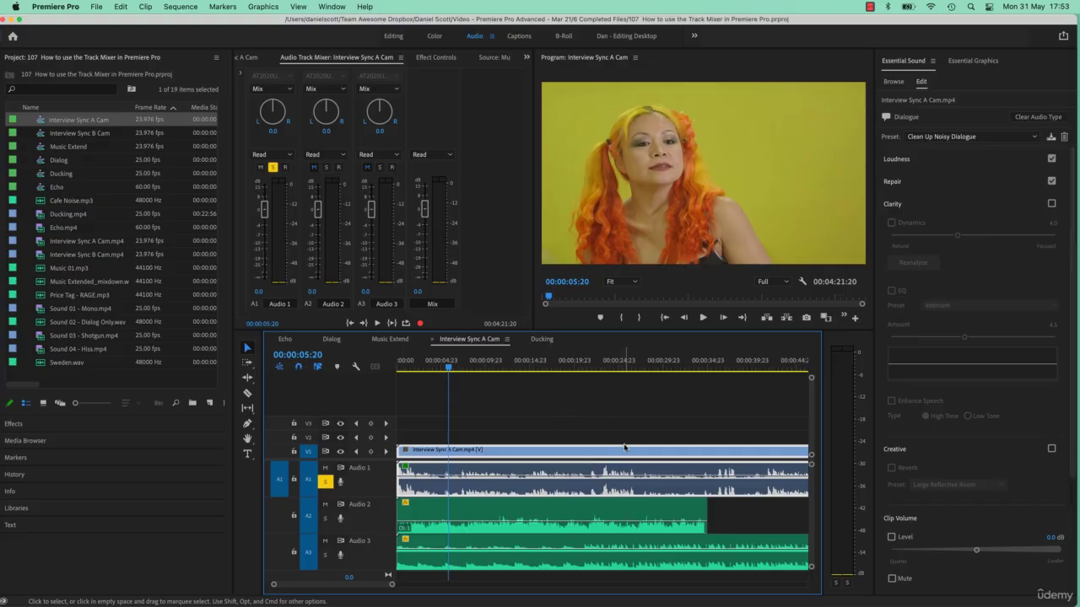
key("backslash")
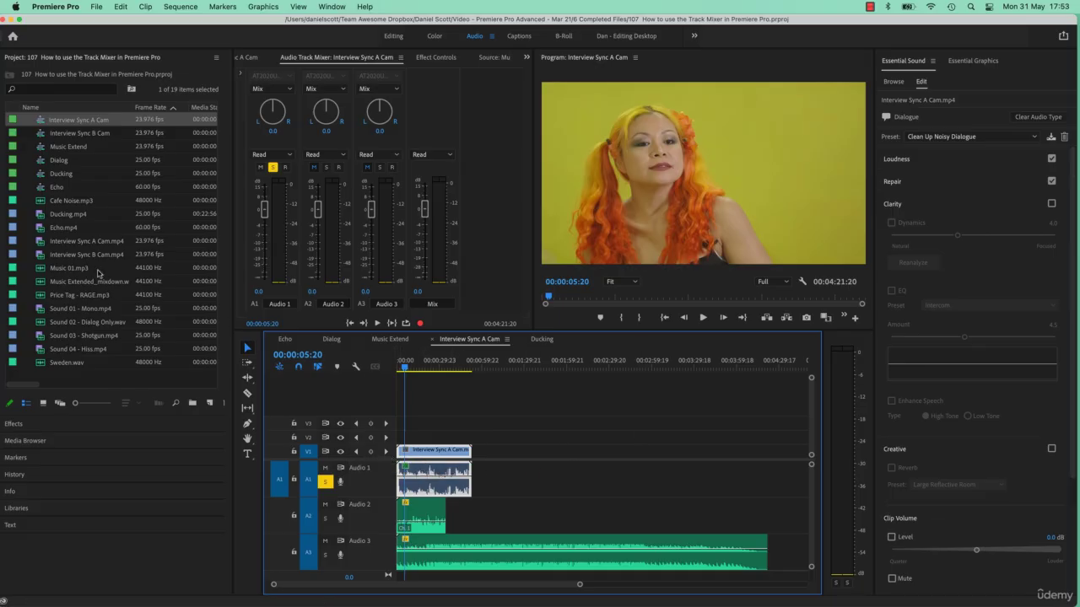
left_click_drag(42, 213, 499, 456)
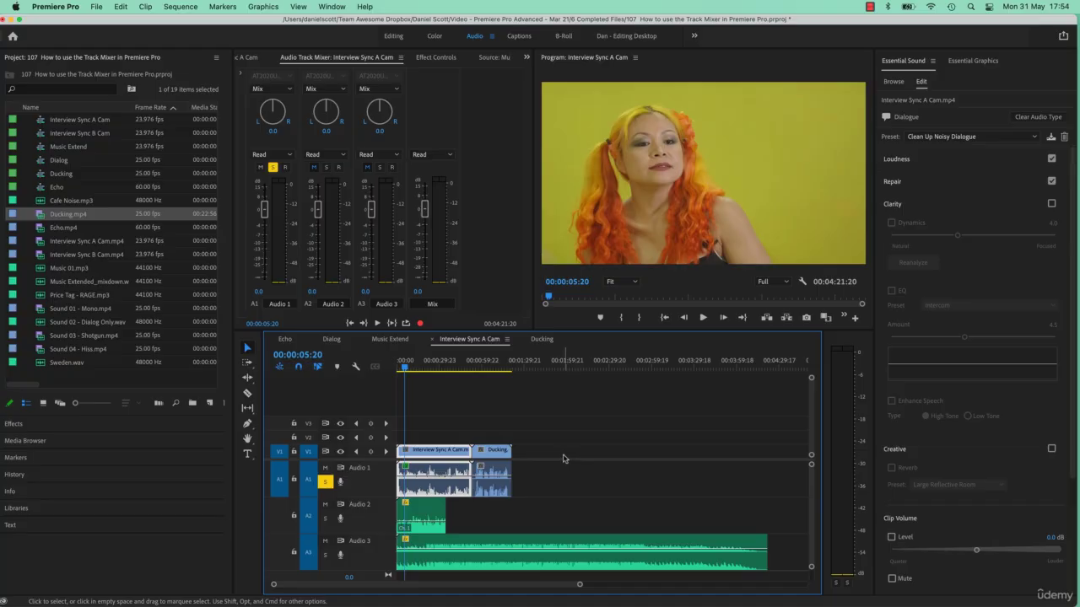
Show the Audio Clip Mixer and play the interview briefly from about 00:00:20:06 to check the clip levels.
left_click(246, 57)
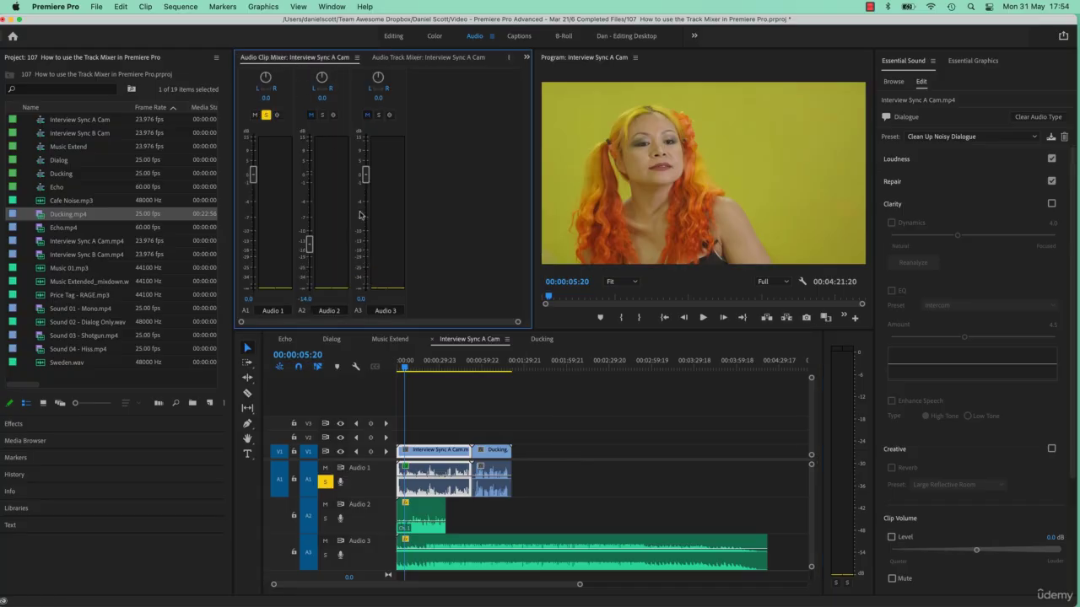
left_click(407, 368)
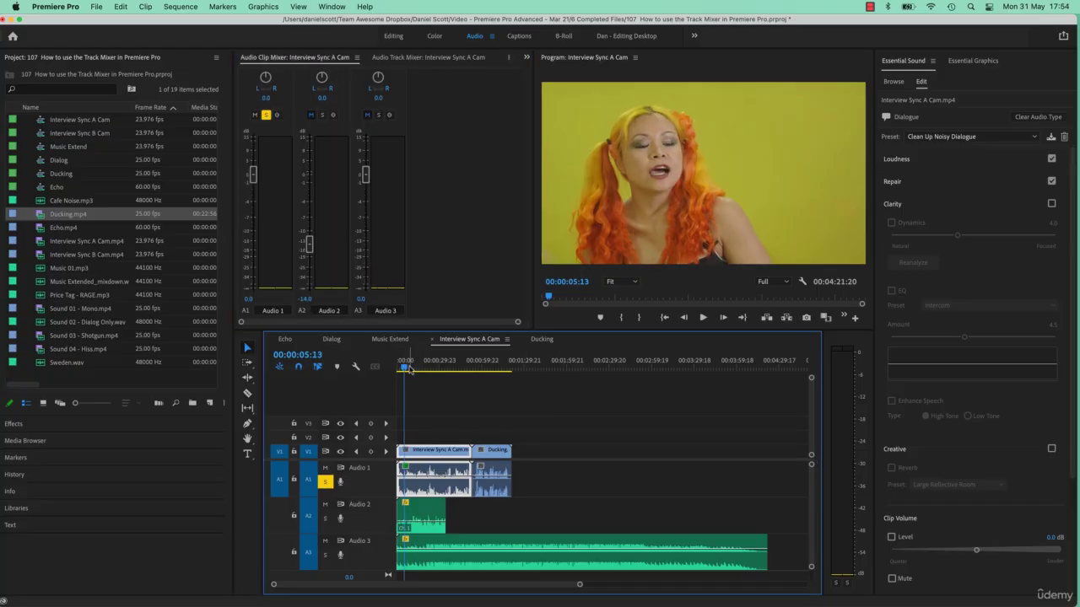
left_click_drag(405, 370, 425, 368)
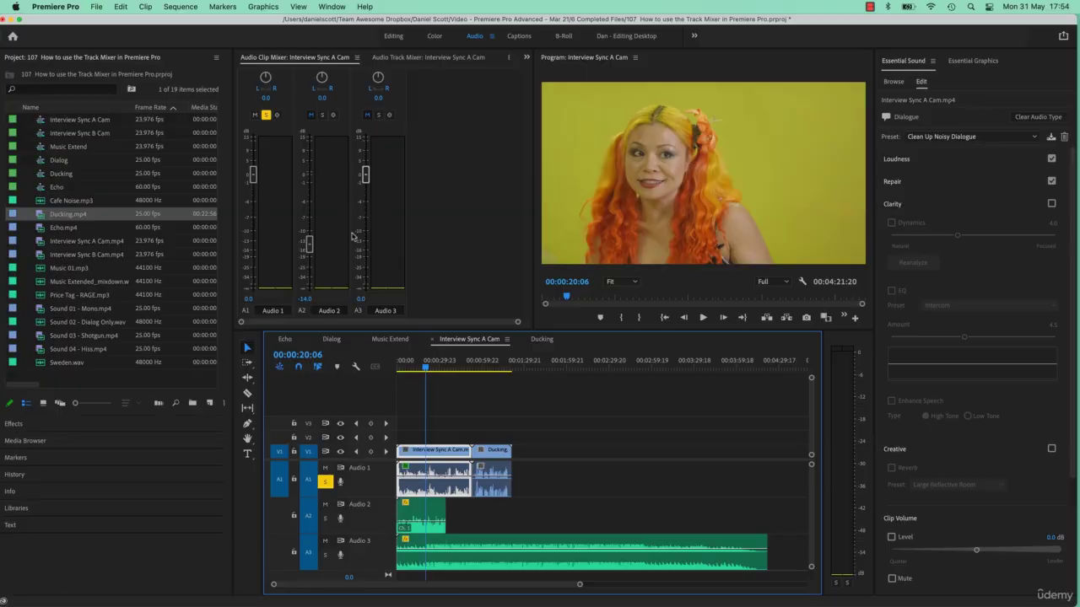
key("space")
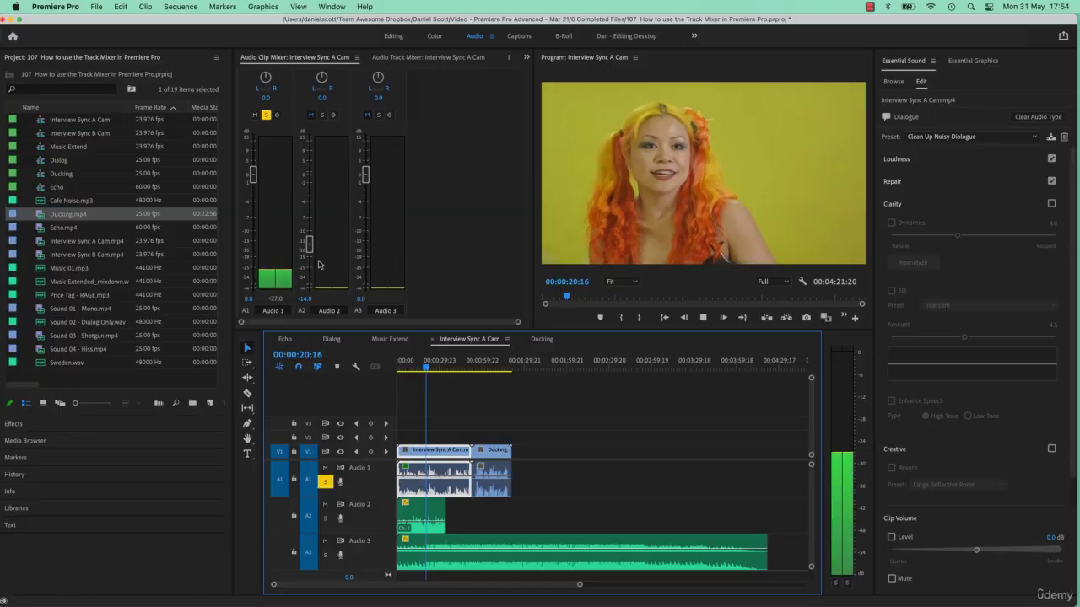
key("space")
Turn off solo on Audio 1 and play parts of the interview and Ducking clips to monitor all three tracks.
left_click(326, 482)
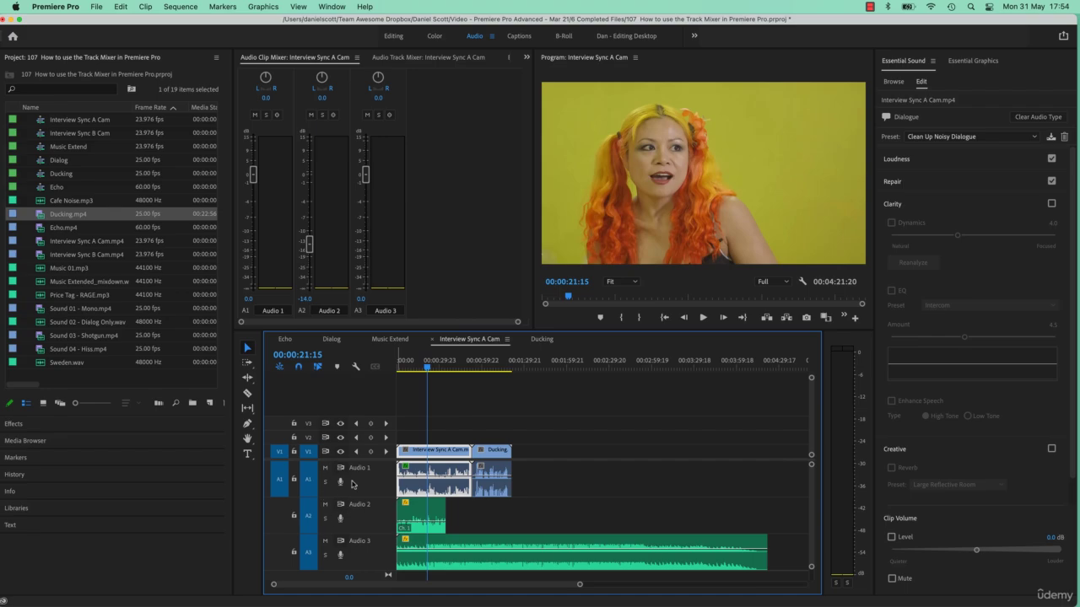
key("space")
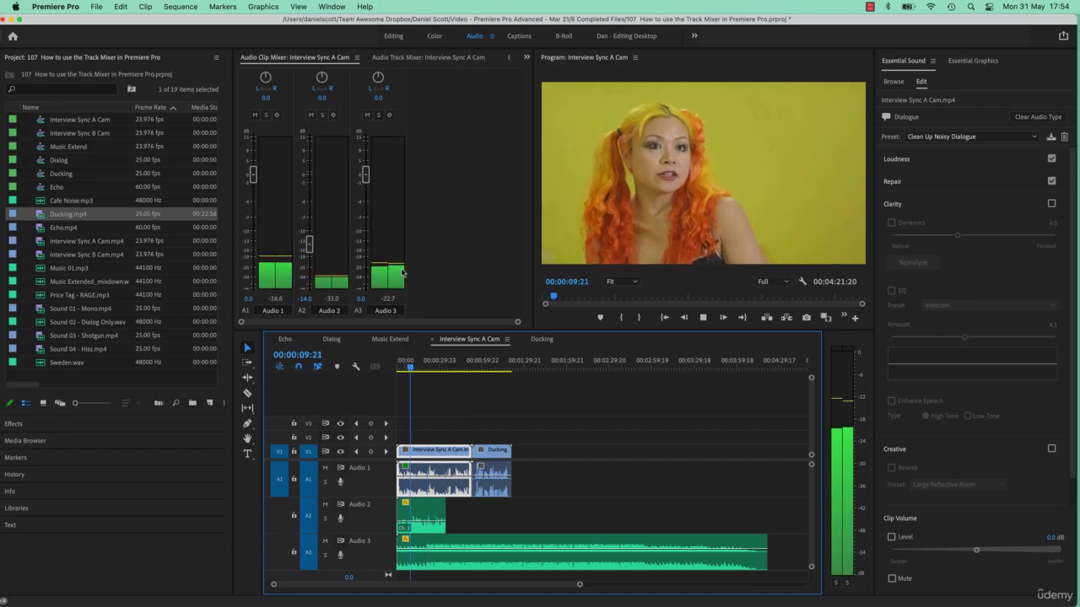
key("space")
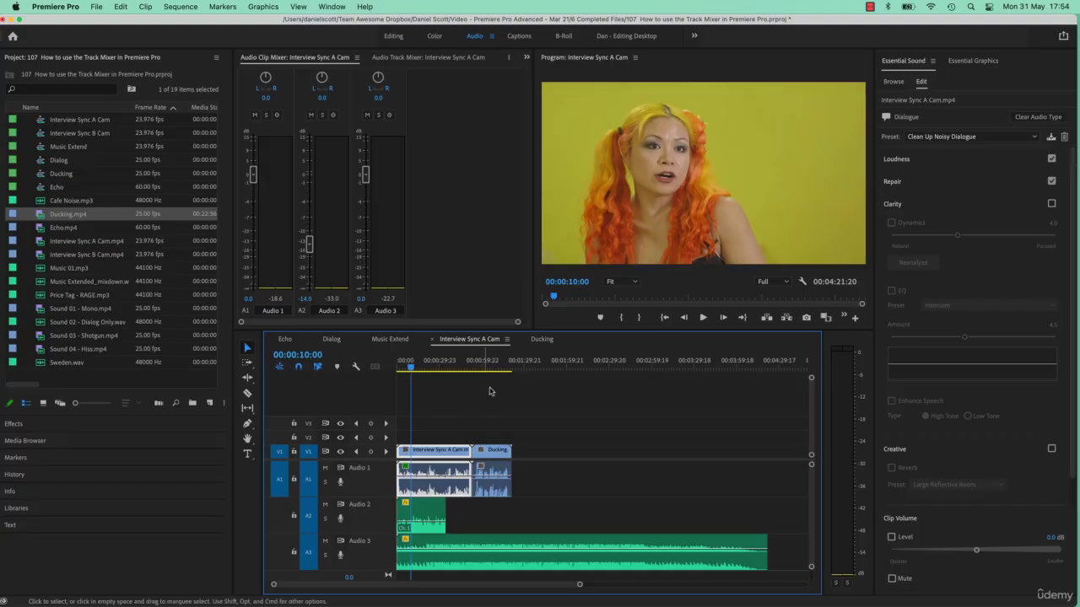
left_click_drag(411, 369, 488, 369)
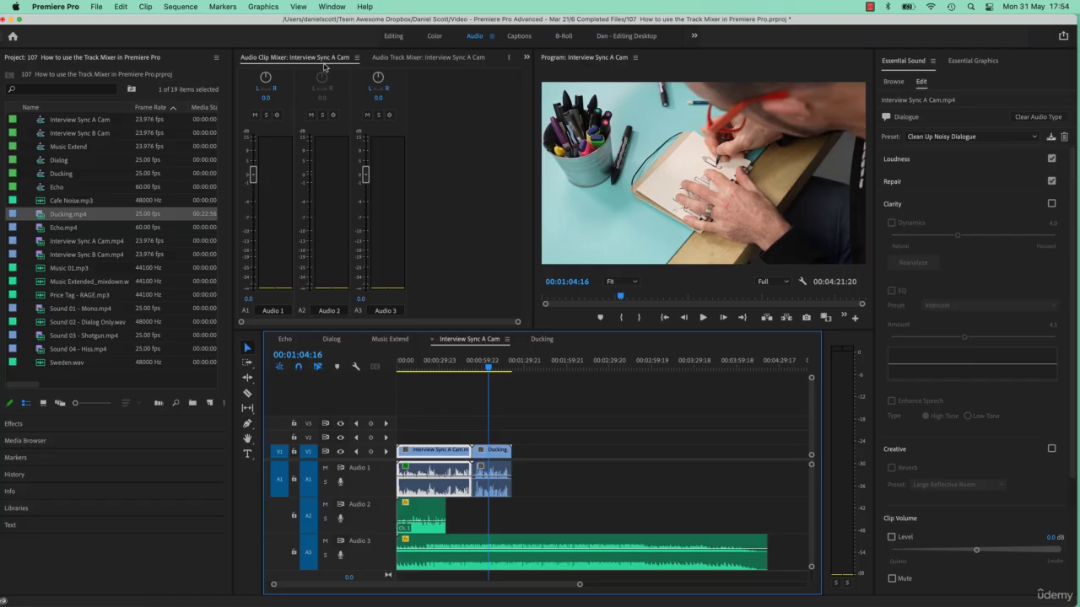
key("space")
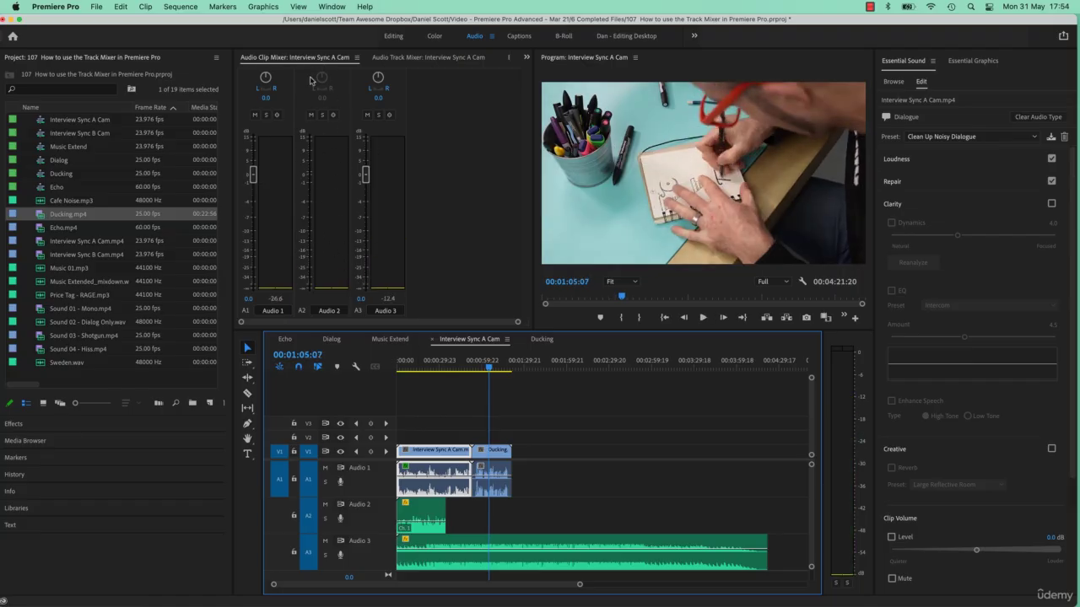
Set the Ducking clip's volume to about -0.3 dB in the Audio Clip Mixer, undoing a further cut to -4.1 dB.
left_click(502, 479)
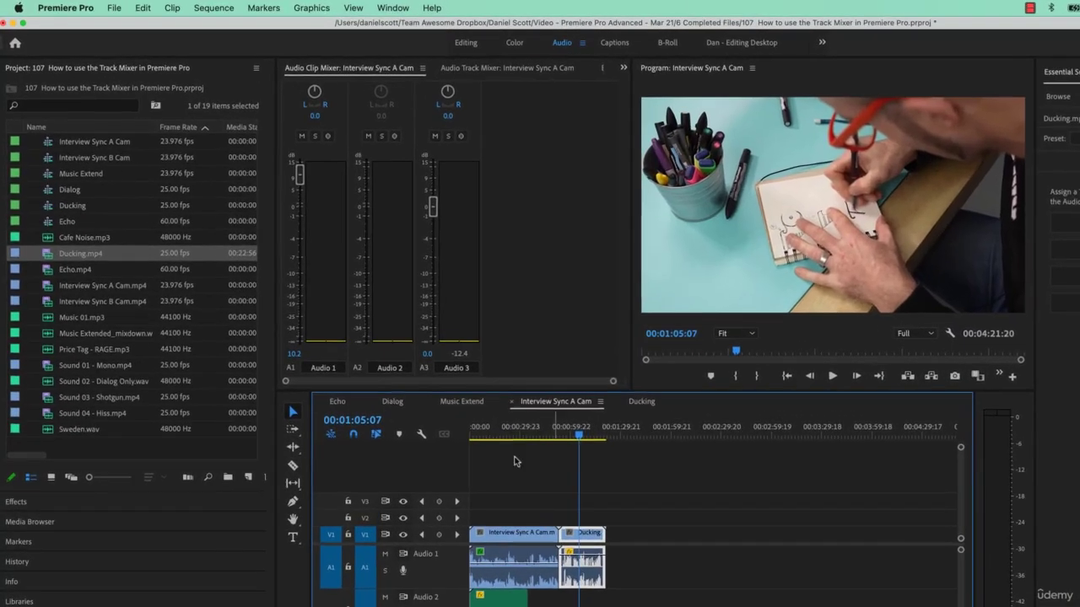
left_click_drag(262, 180, 262, 153)
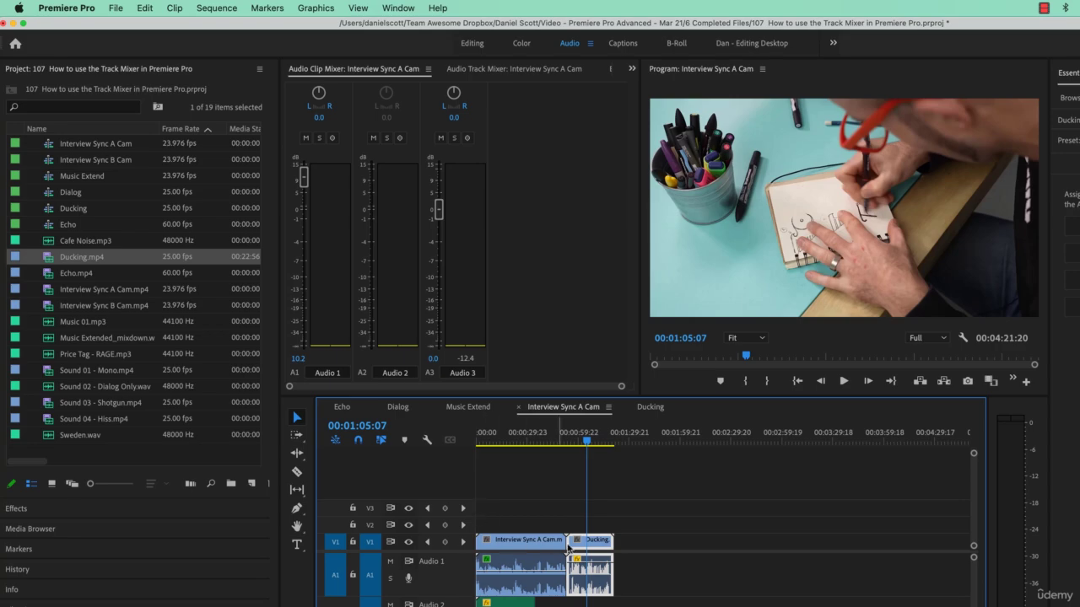
left_click_drag(303, 177, 305, 214)
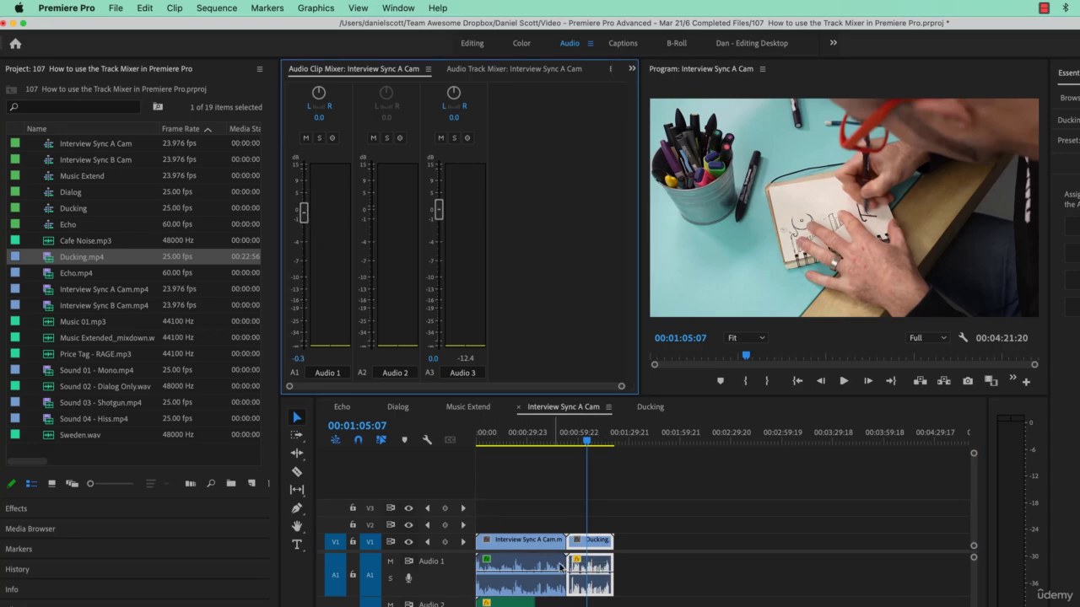
left_click_drag(303, 212, 305, 243)
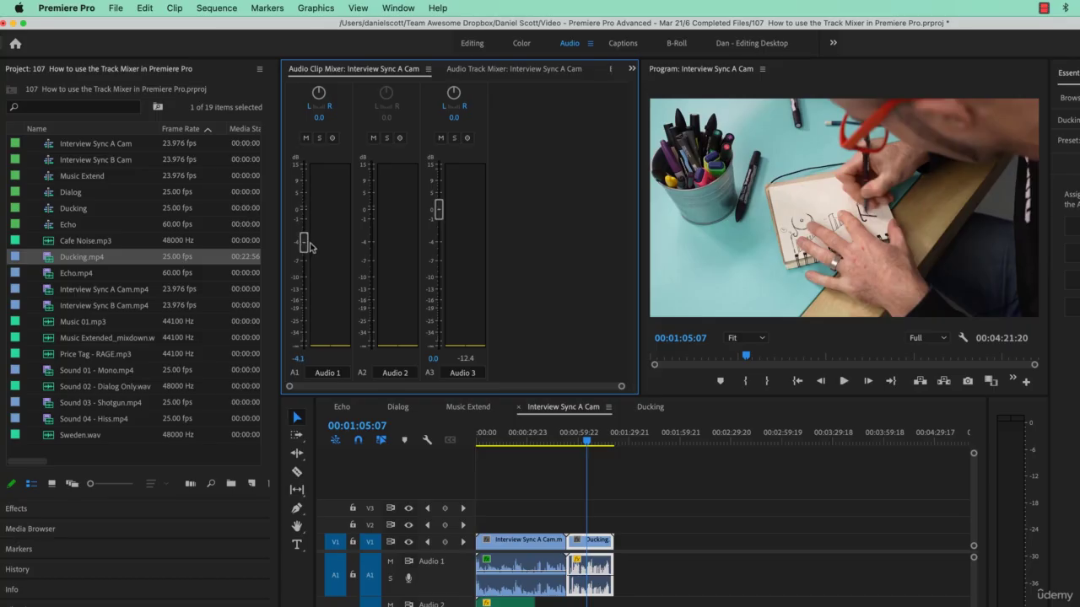
key("super+z")
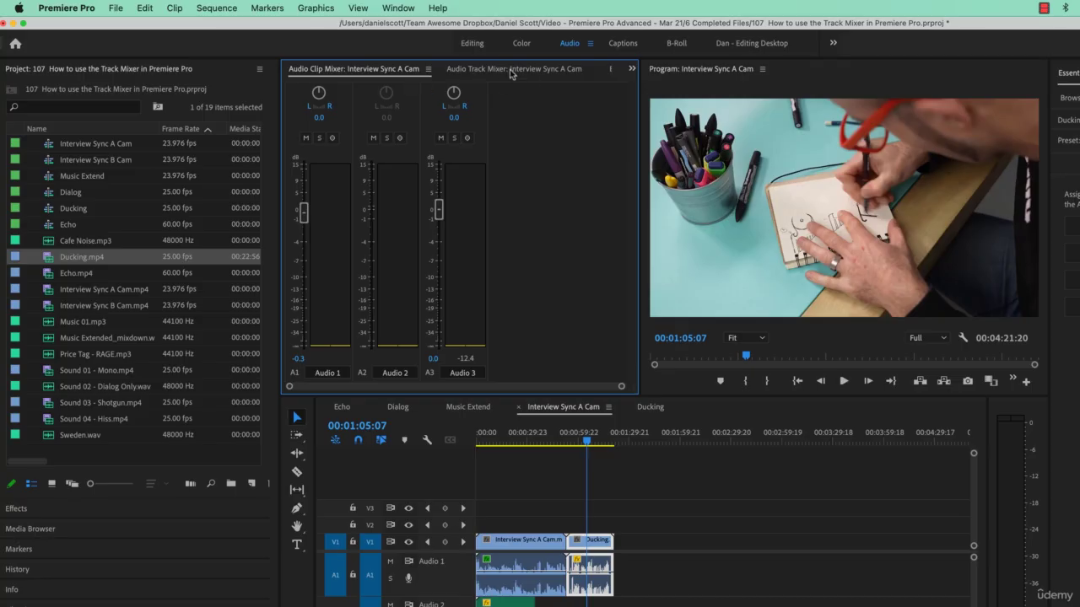
Switch to the Audio Track Mixer and play the sequence briefly from about 00:00:06:08 to check the track levels.
left_click(473, 70)
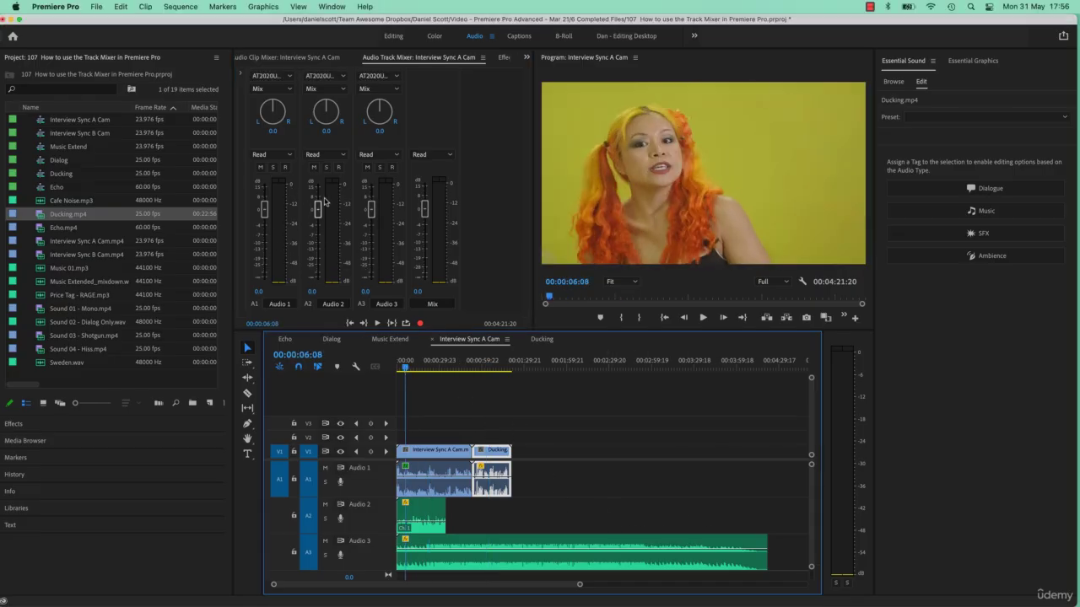
key("space")
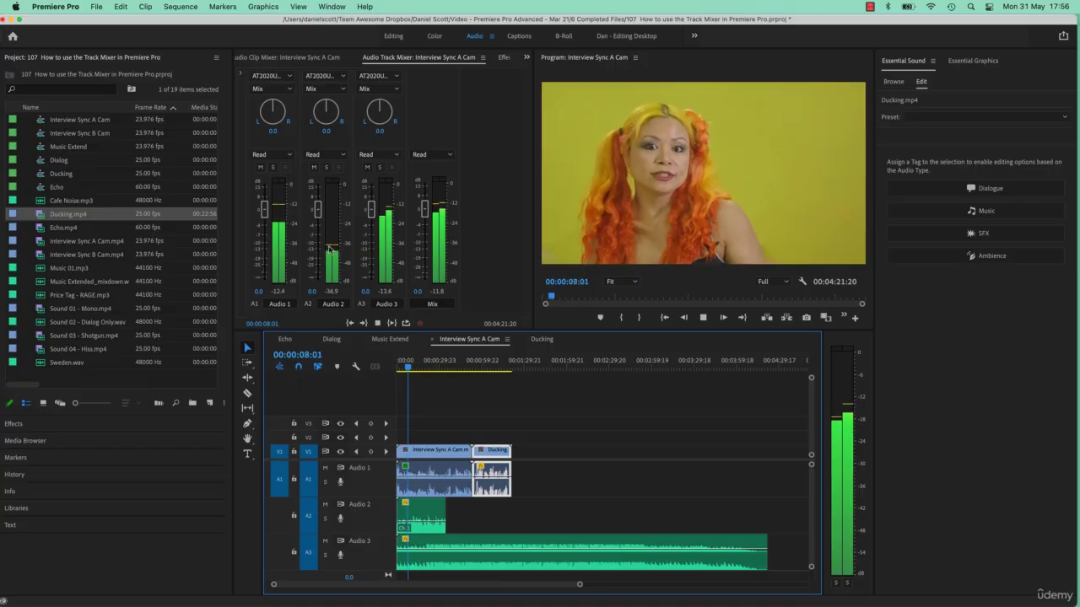
key("space")
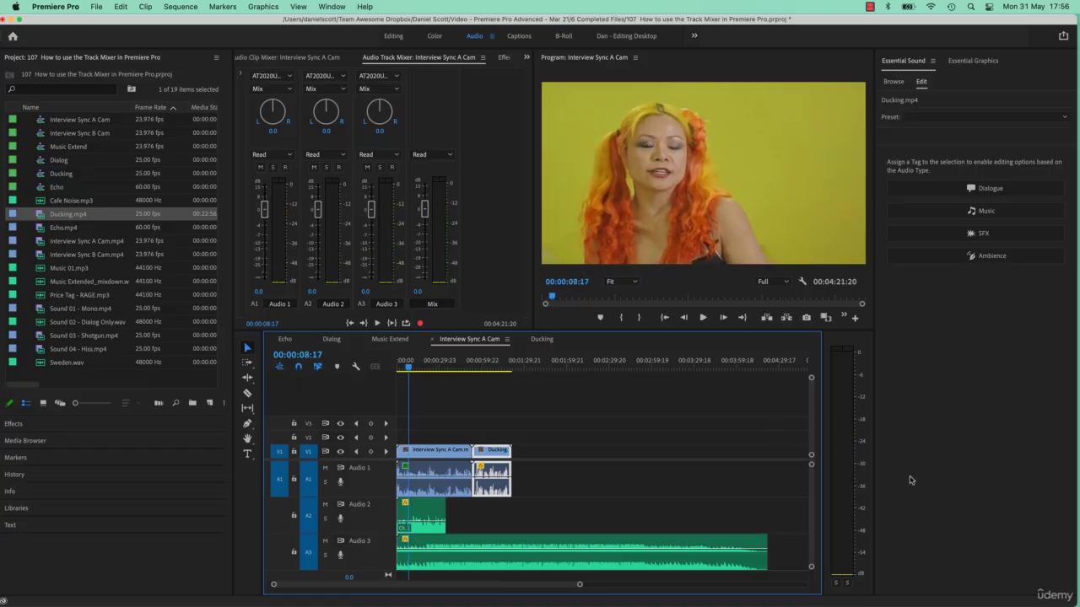
During playback, set the track volume of Audio 1 to about 3.6 dB and Audio 3 to about -15.2 dB, and return to the sequence start.
key("space")
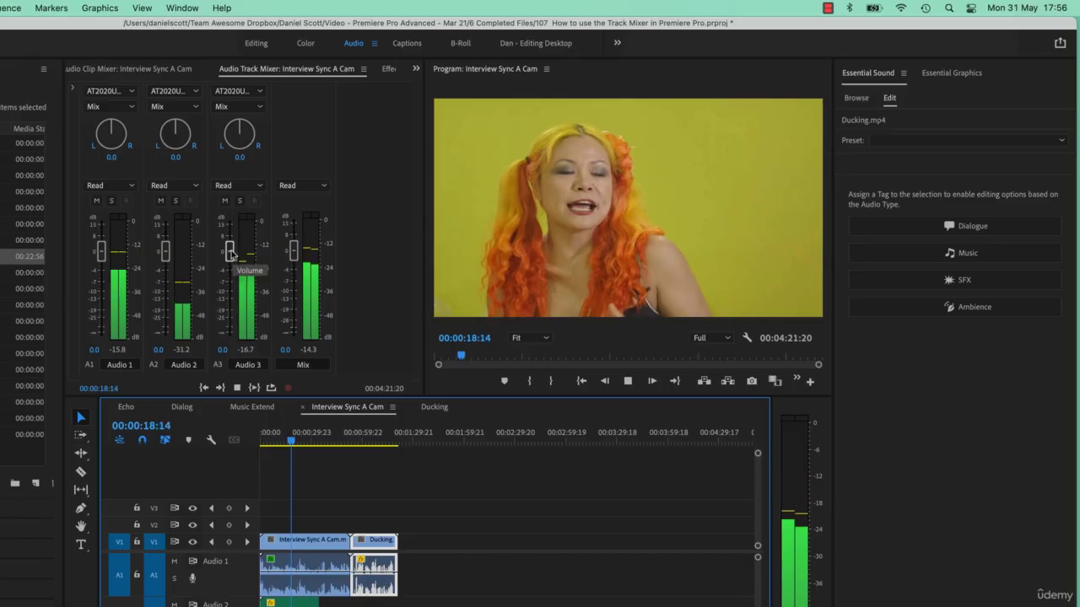
left_click_drag(228, 250, 229, 284)
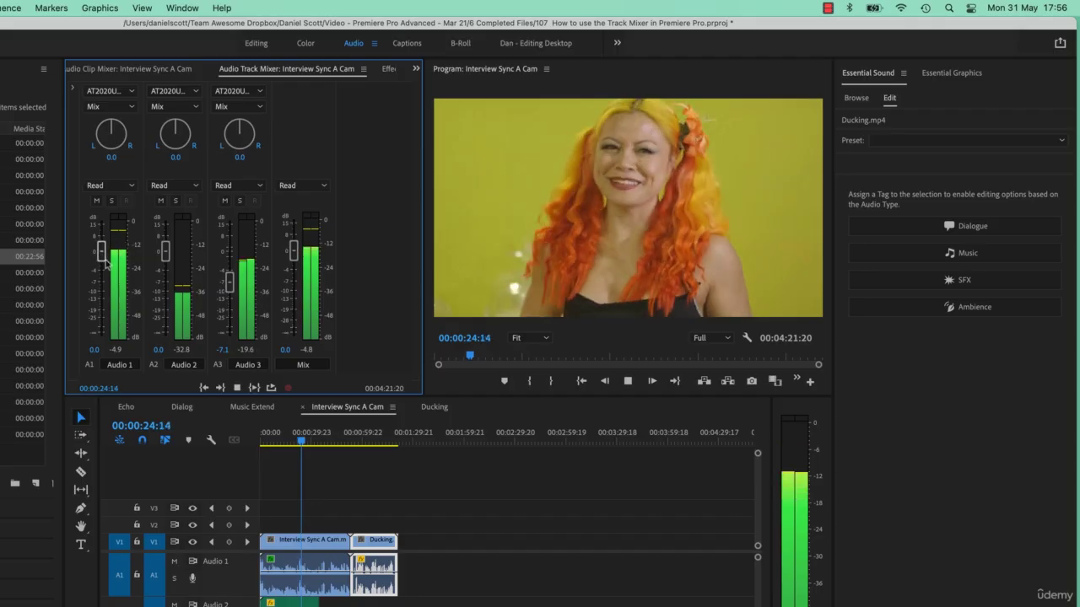
left_click_drag(103, 256, 101, 241)
left_click_drag(229, 280, 236, 308)
key("space")
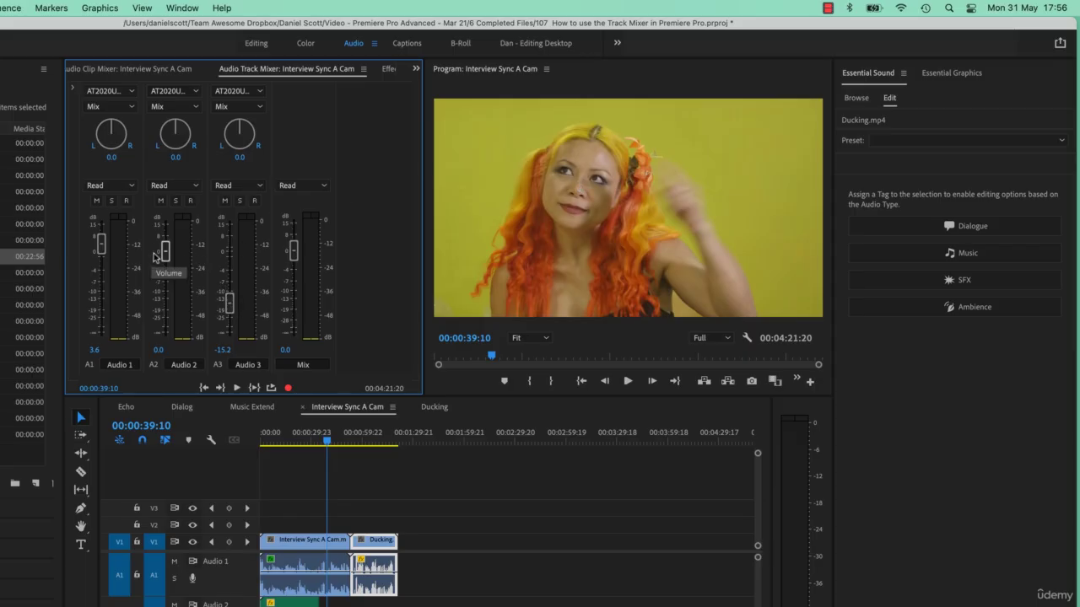
key("Home")
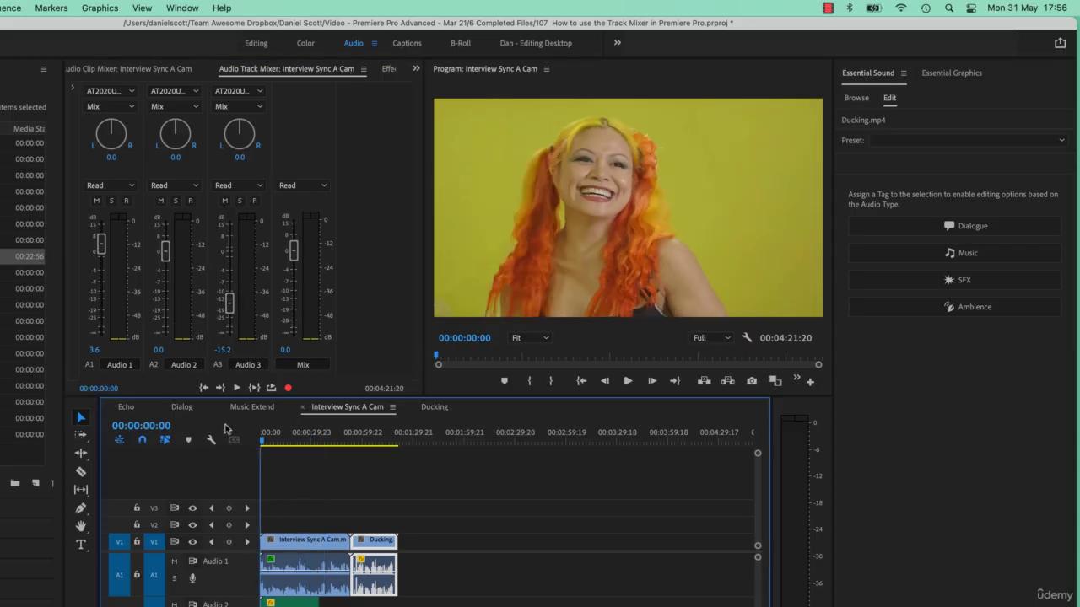
While playing from the start, set the track volume of Audio 3 to about -11.5 dB and Audio 2 to about 2.6 dB.
key("space")
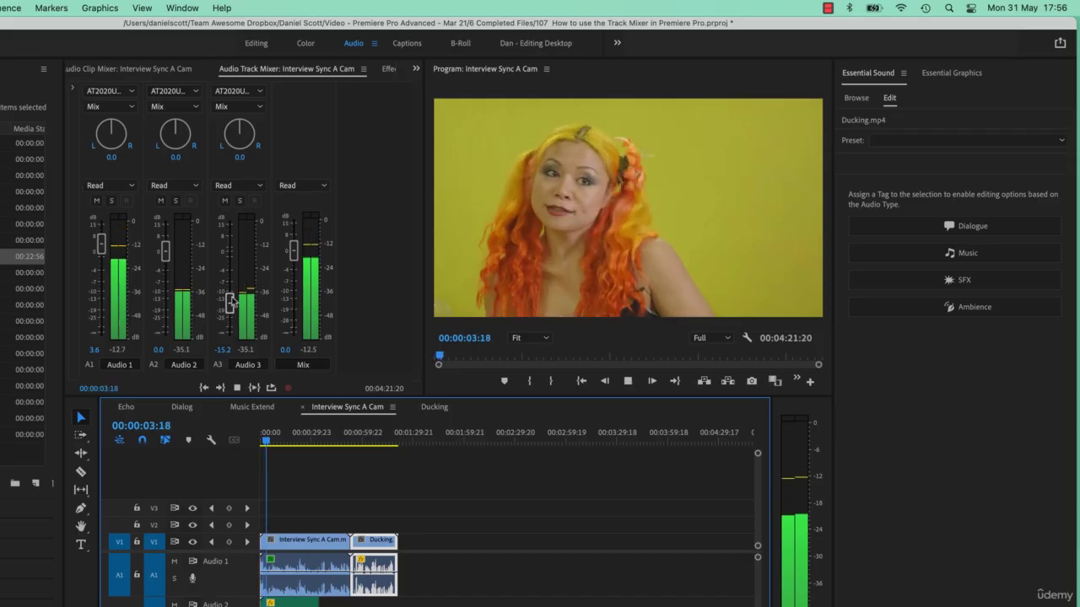
left_click_drag(231, 303, 230, 298)
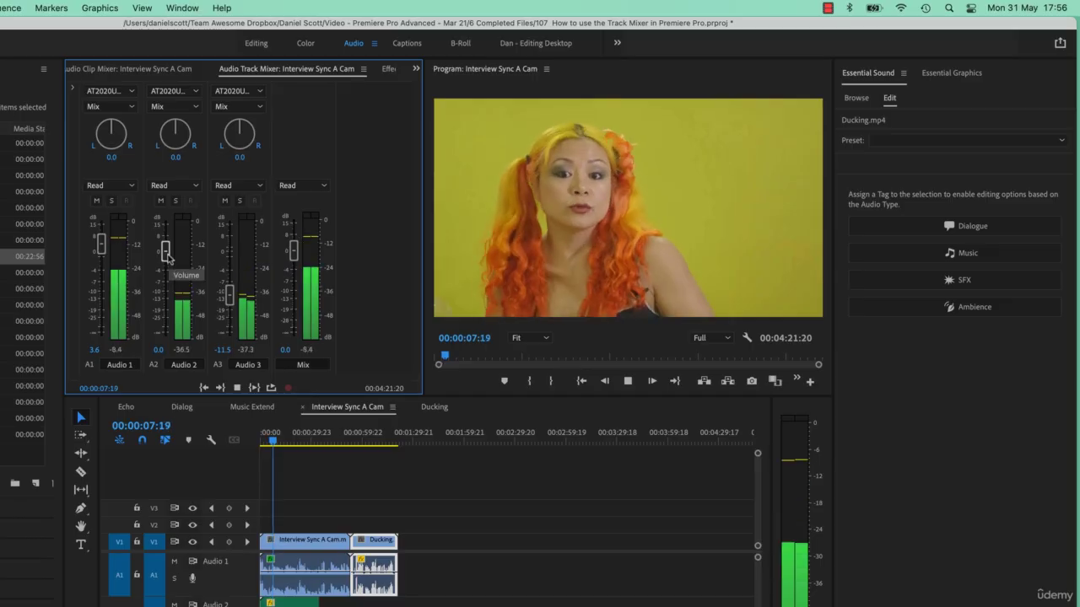
left_click_drag(166, 250, 166, 245)
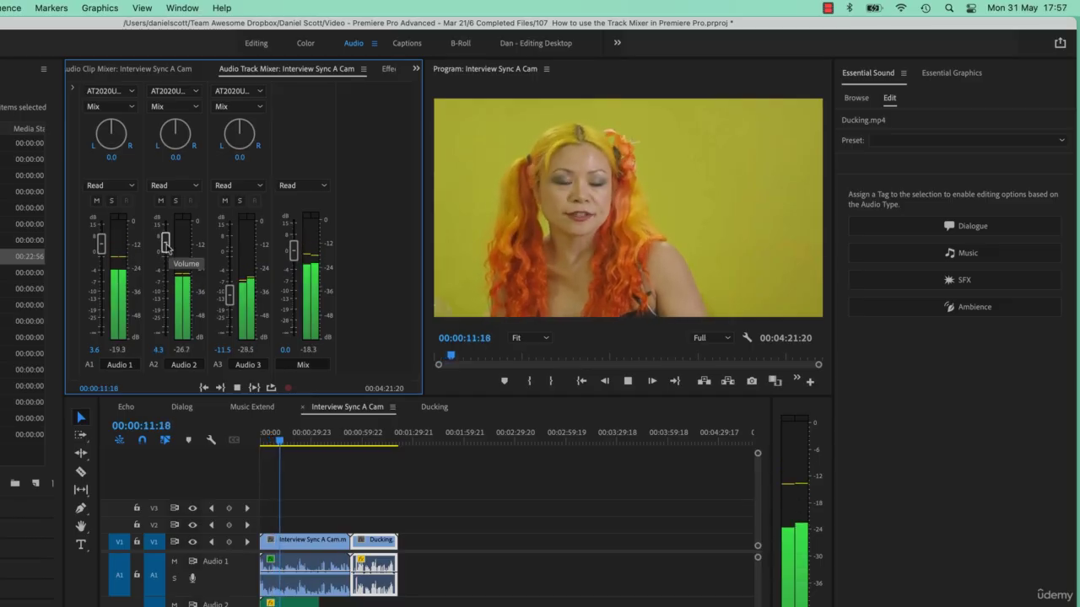
left_click_drag(165, 244, 166, 248)
key("space")
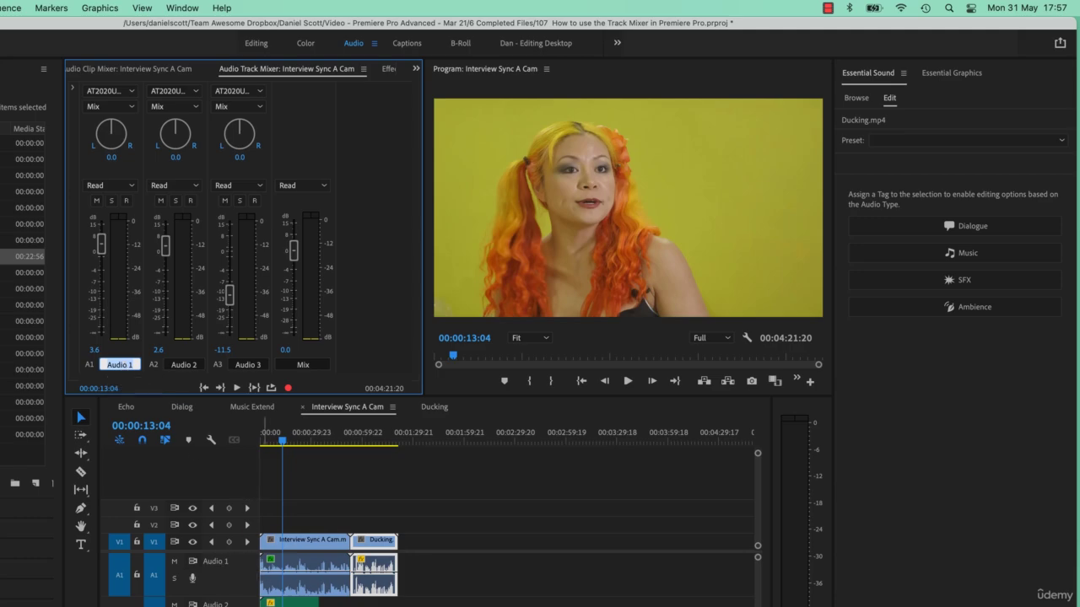
Rename the audio tracks Audio 1, Audio 2 and Audio 3 as Dialog, Background and Music.
type("g")
key("Return")
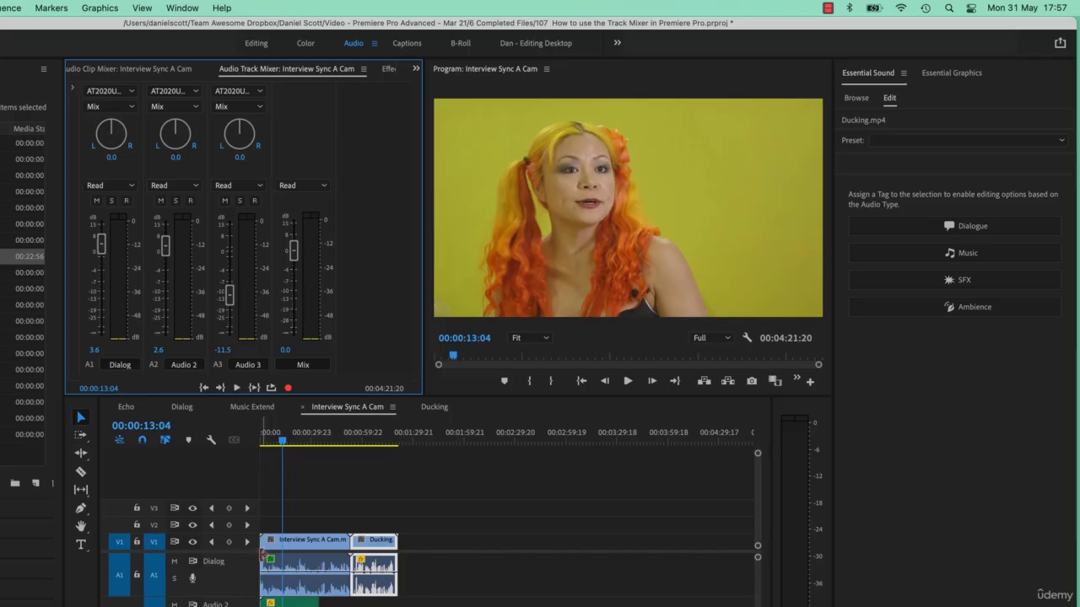
left_click(177, 366)
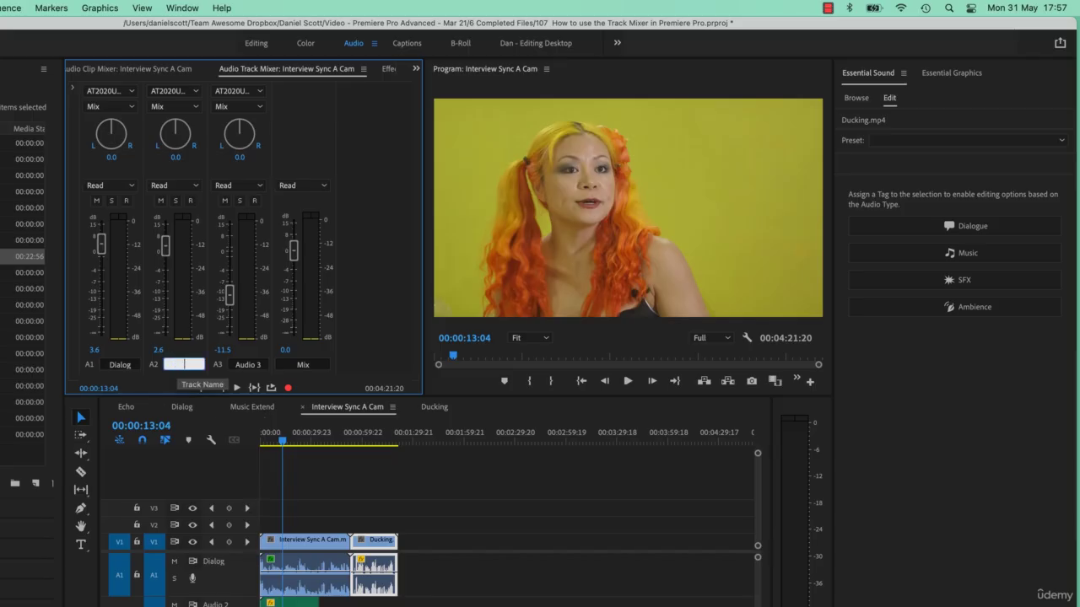
type("Background")
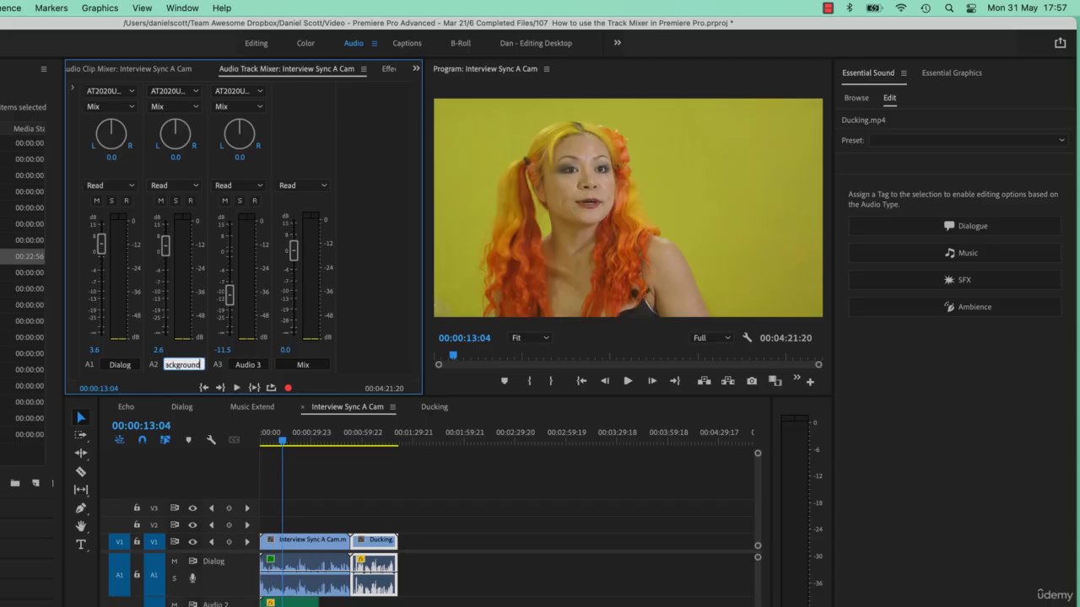
key("Return")
left_click(252, 364)
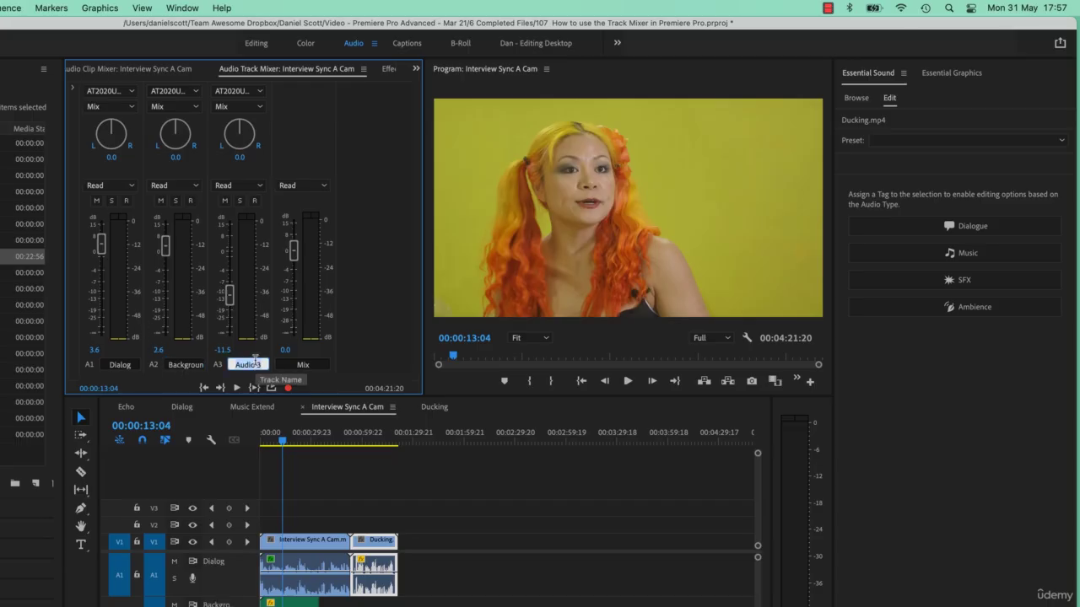
type("Nyu")
type("sic")
key("Return")
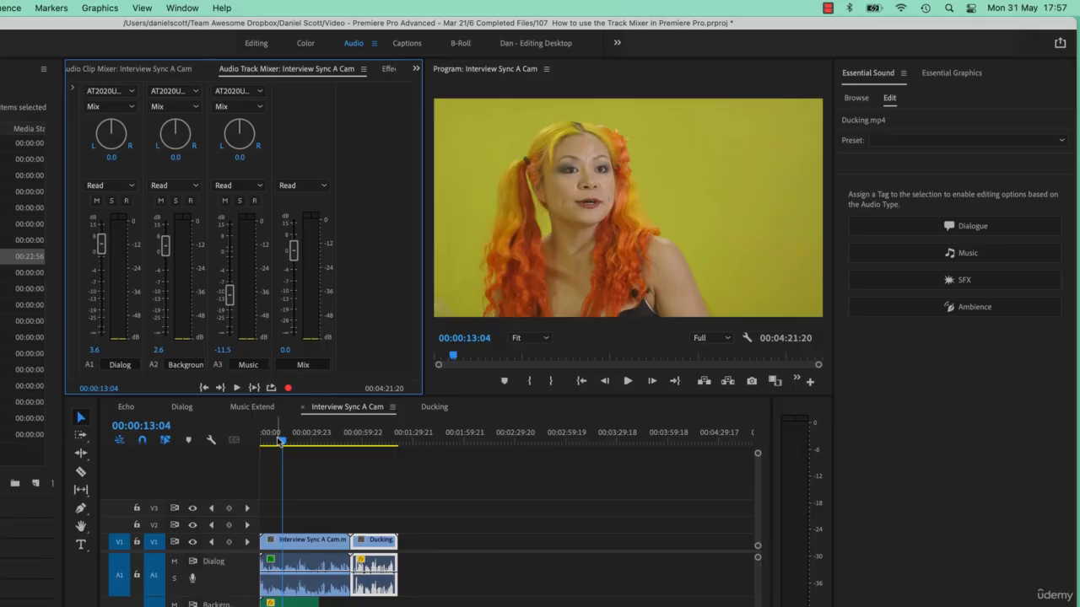
Play the interview from near its beginning and raise the Dialog track's volume to about 7.9 dB.
left_click(273, 433)
key("space")
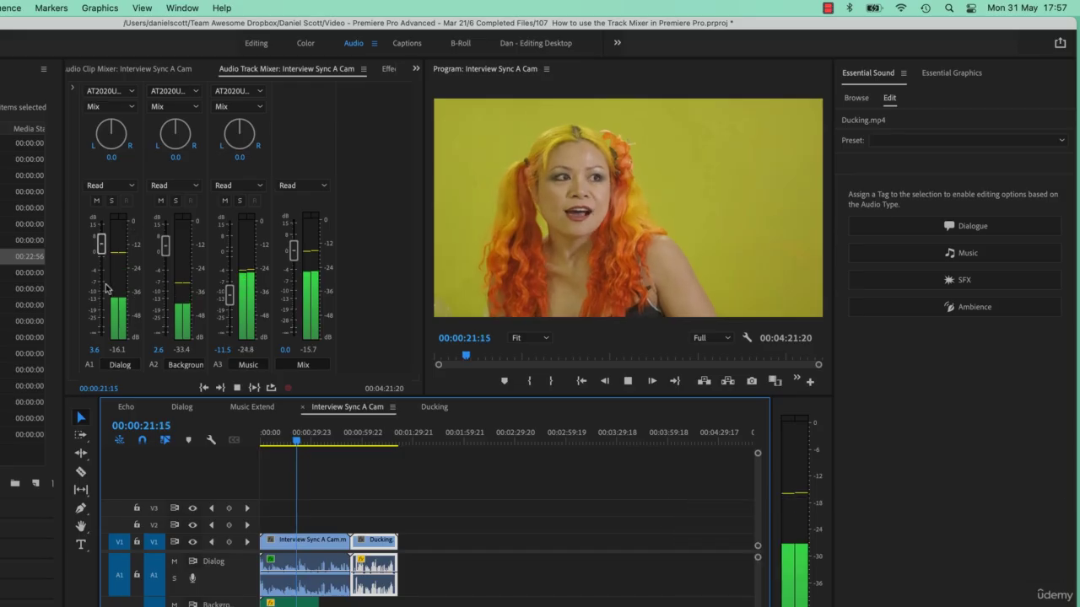
mouse_move(101, 243)
left_mouse_down()
mouse_move(101, 221)
mouse_move(103, 244)
left_mouse_up()
key("space")
key("space")
key("space")
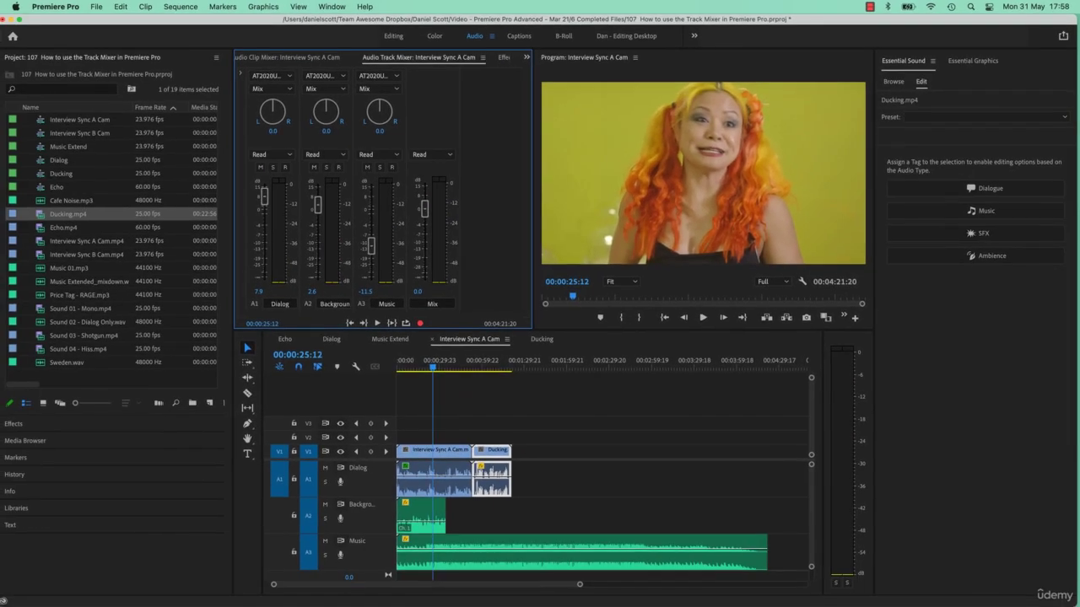
Select the Ducking clip and play it briefly from 00:01:09:20 to check its levels in the Audio Clip Mixer.
left_click(451, 470)
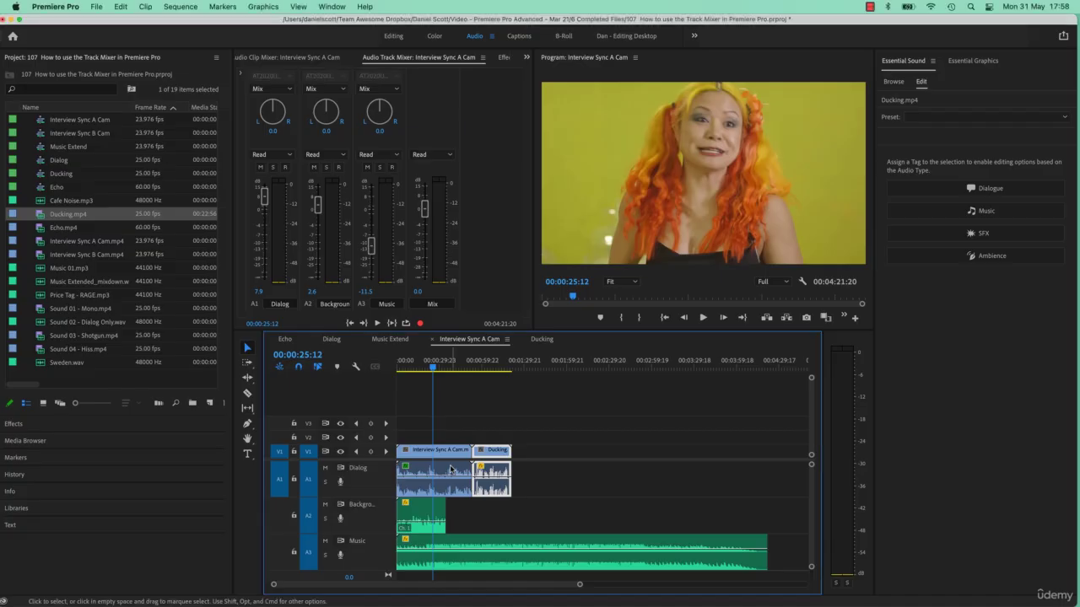
left_click(513, 453)
left_click(495, 368)
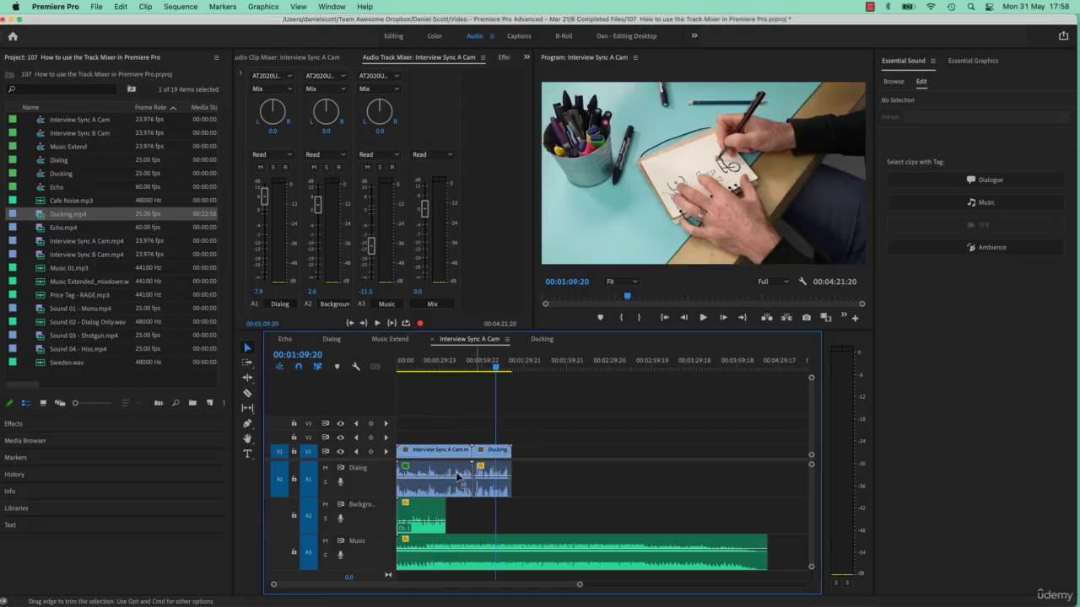
left_click(500, 470)
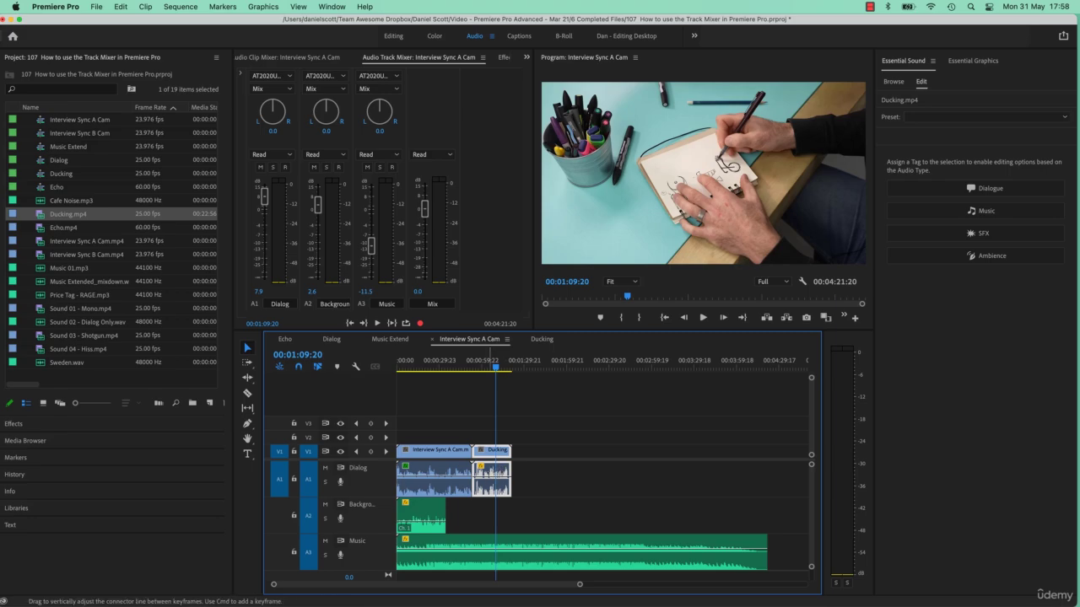
left_click(305, 59)
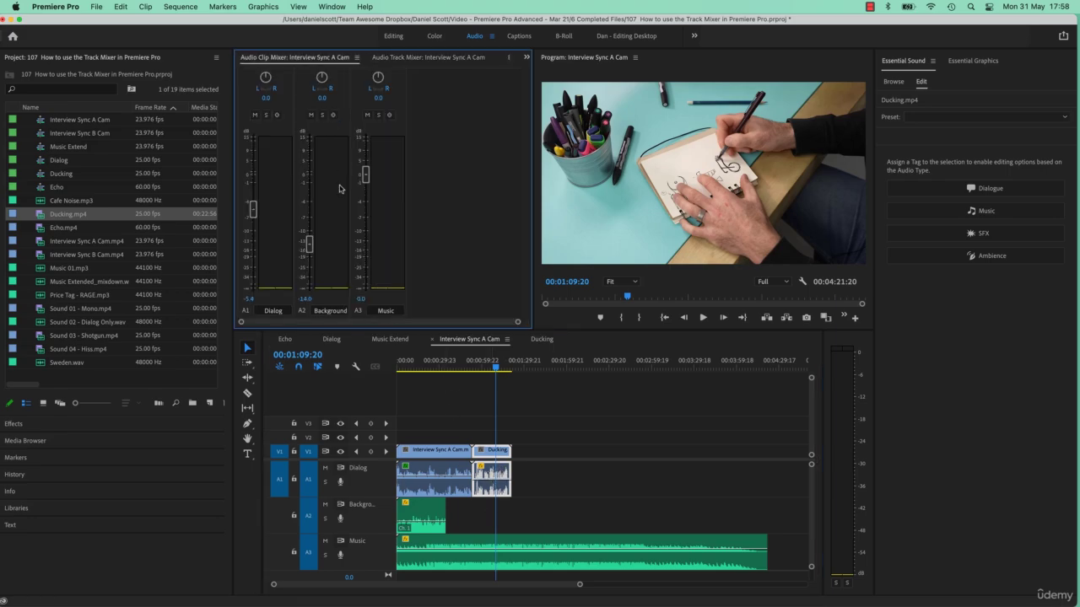
key("space")
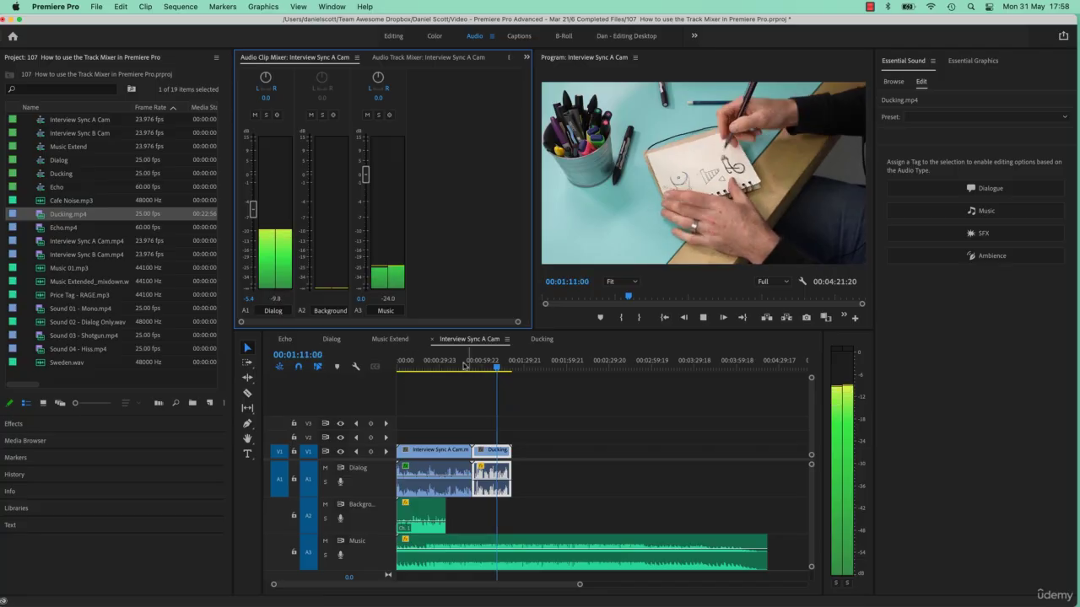
key("space")
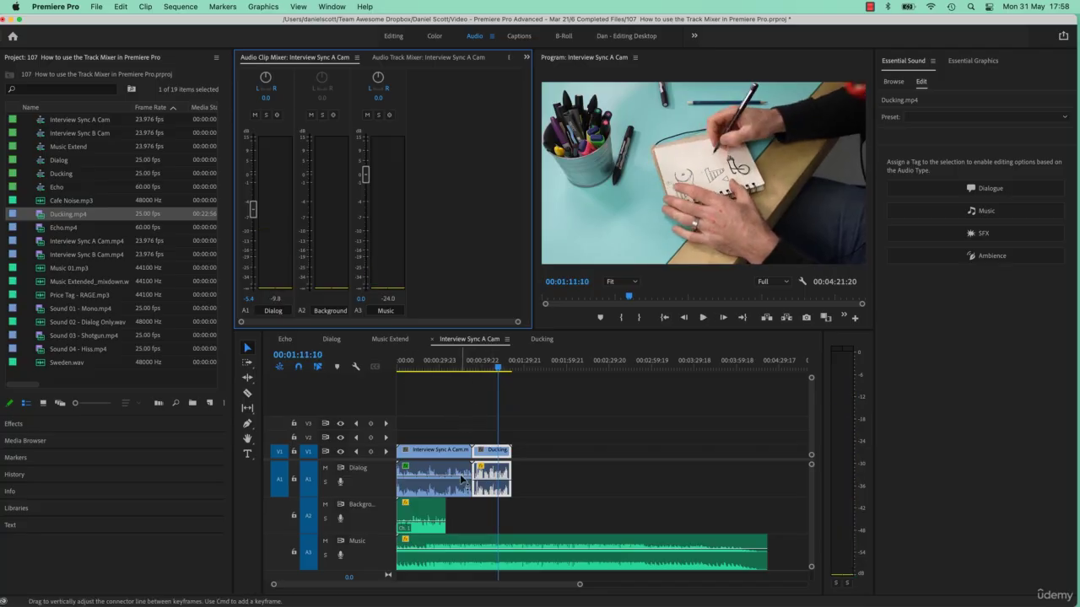
Try lowering the Ducking clip's volume line near the clip's end to about -11.2 dB, and undo the change.
left_click(447, 470)
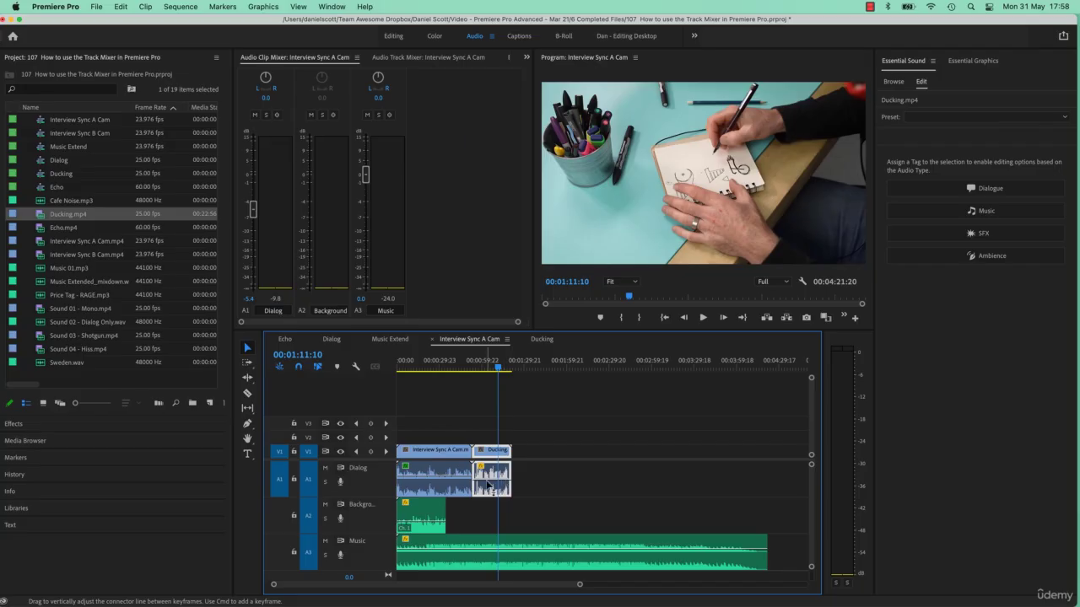
mouse_move(486, 483)
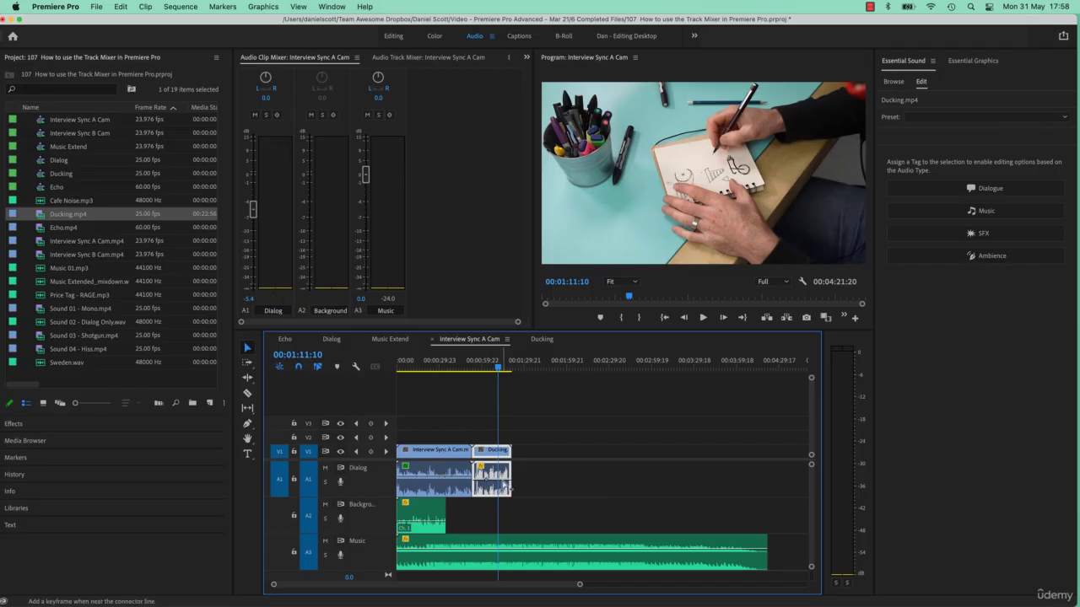
left_click_drag(510, 484, 511, 492)
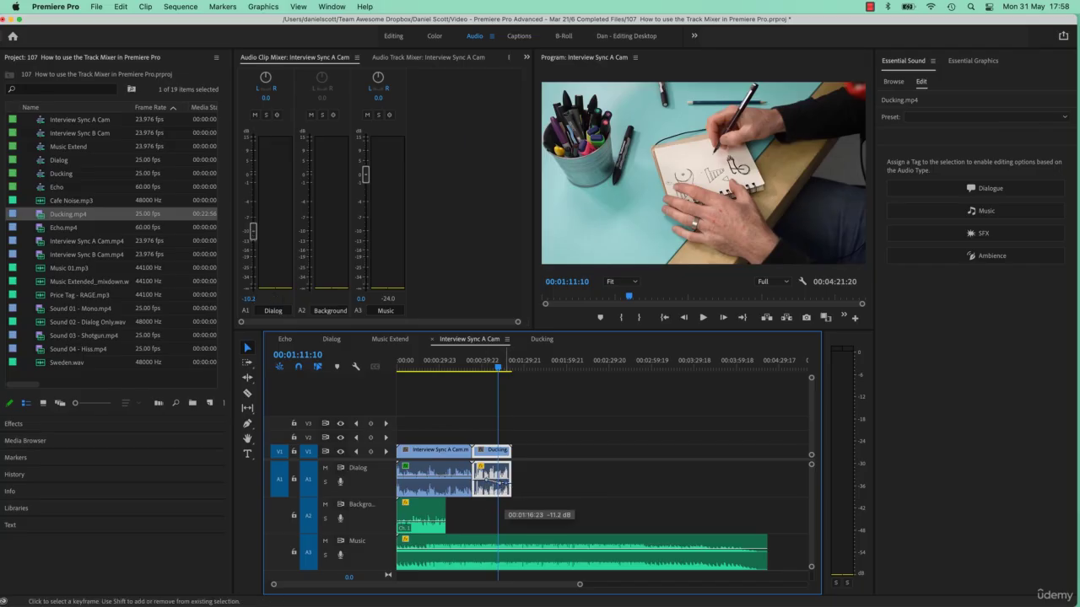
key("super+z")
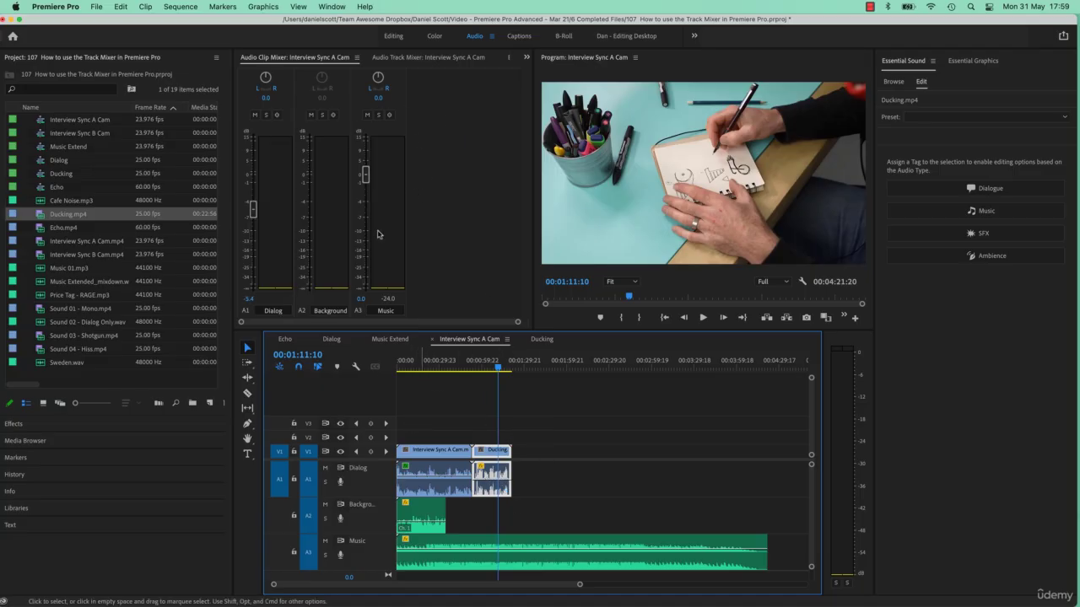
Return to the Audio Track Mixer and rearrange the timeline's audio area so the Mix track shows beneath the Music track.
left_click(402, 59)
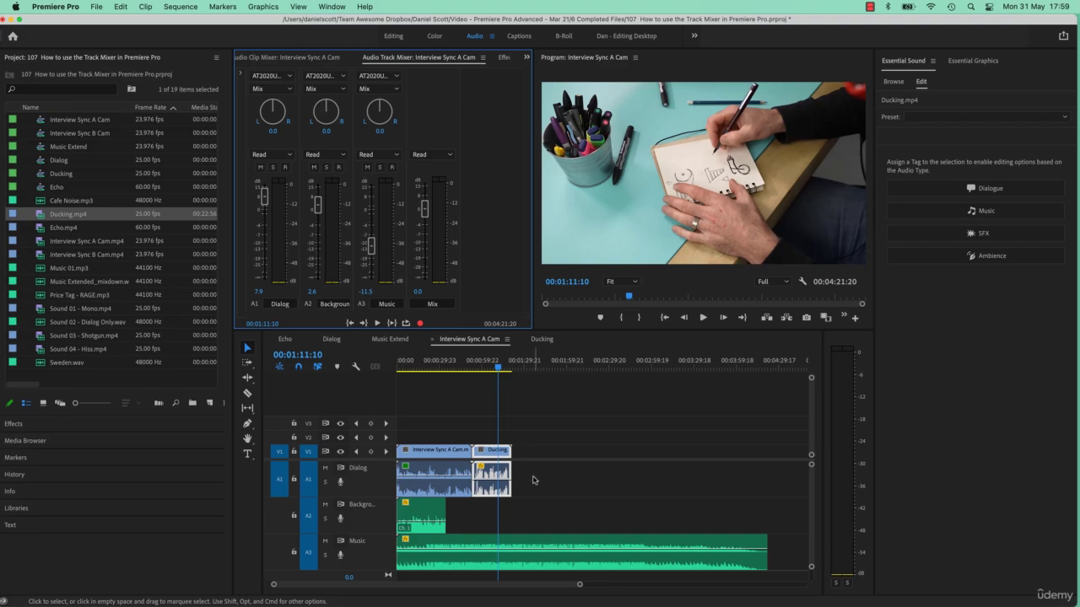
scroll(523, 439, "down", 2)
scroll(531, 455, "up", 2)
scroll(540, 472, "down", 4)
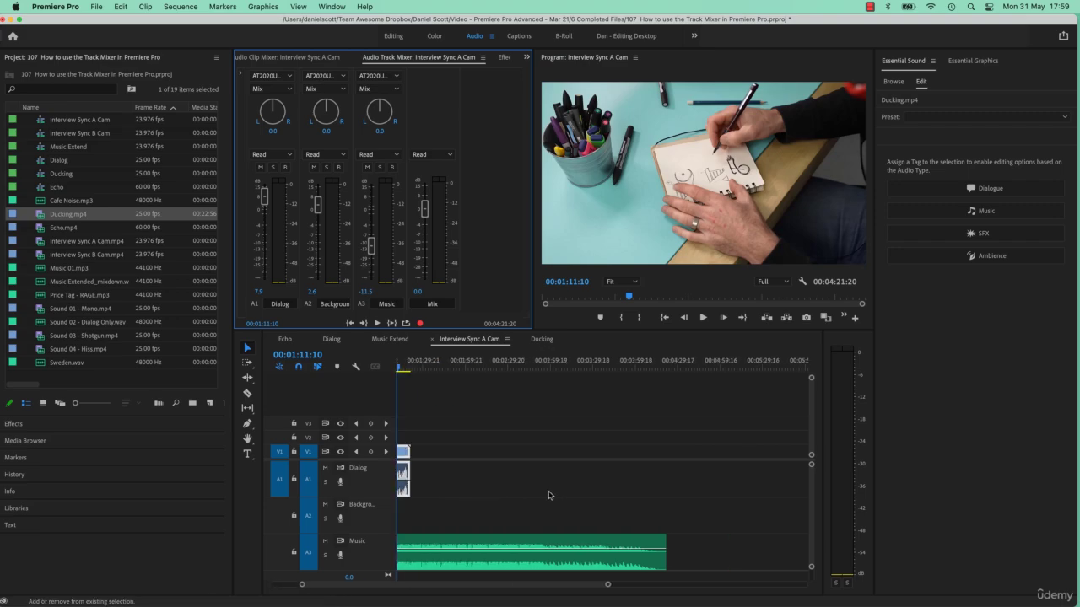
scroll(549, 496, "up", 4)
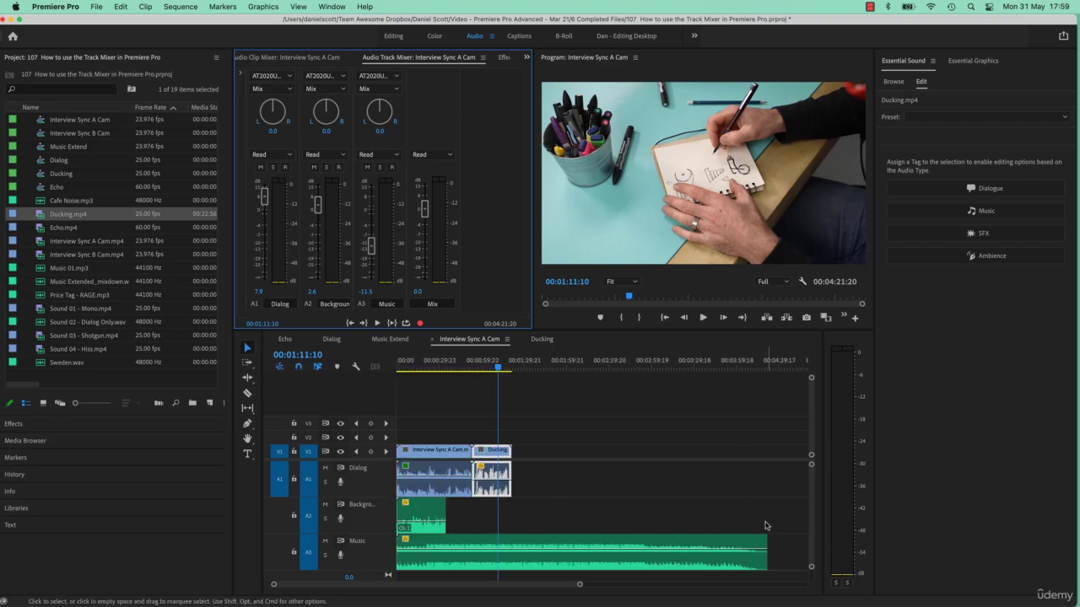
scroll(813, 512, "down", 3)
scroll(813, 513, "down", 1)
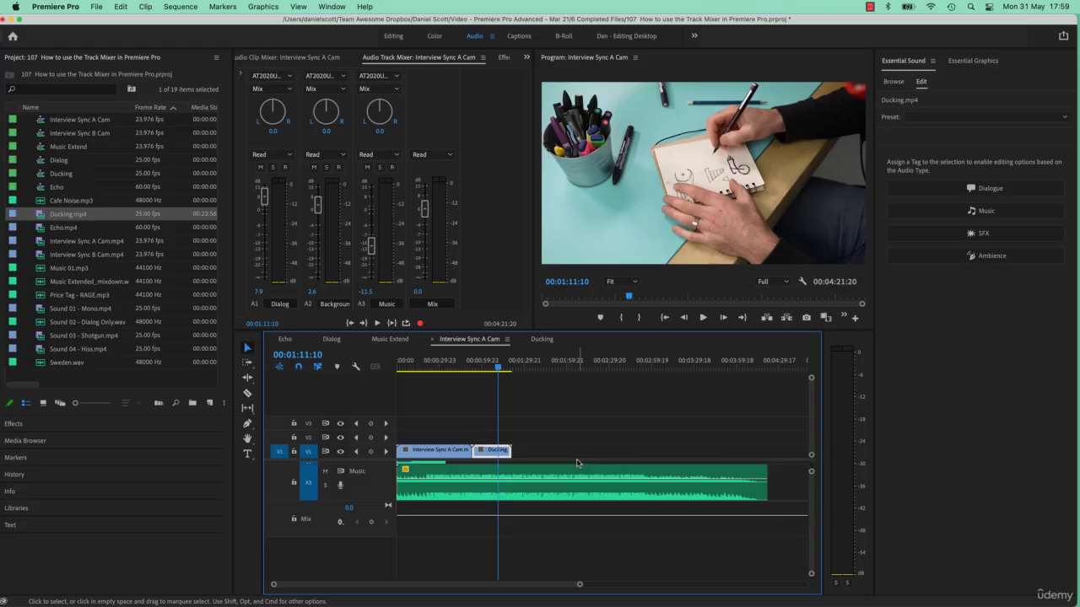
left_click_drag(386, 460, 388, 435)
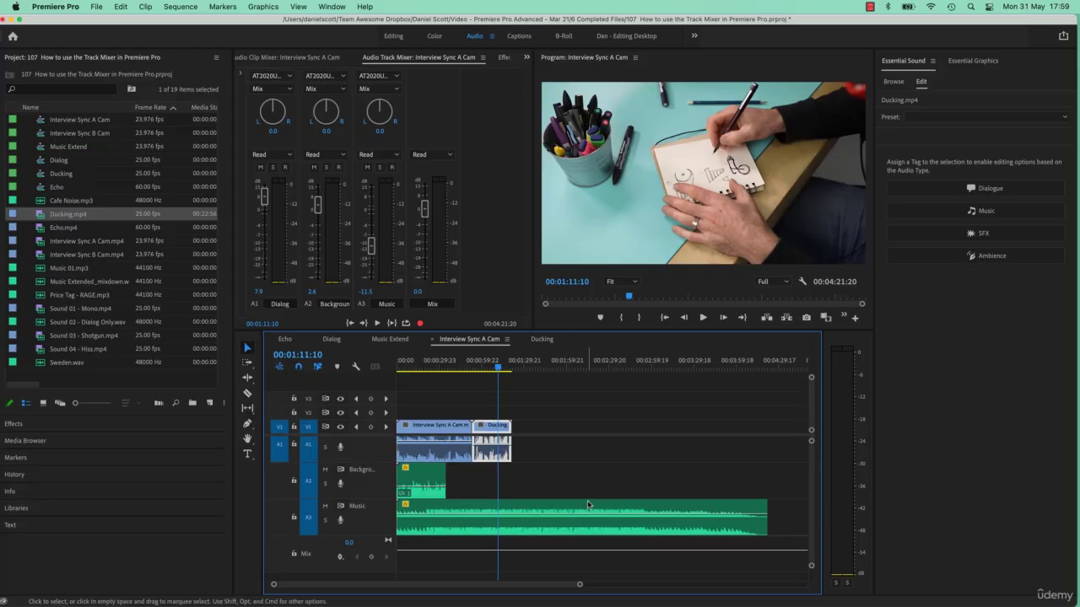
left_click_drag(812, 565, 808, 604)
key("alt+minus")
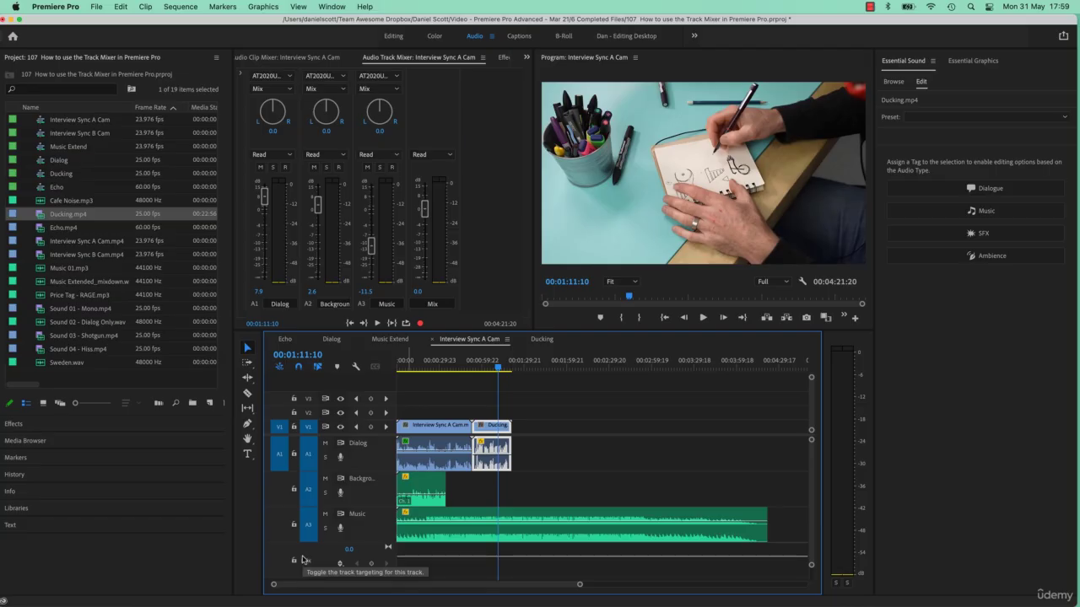
right_click(380, 508)
left_click(572, 464)
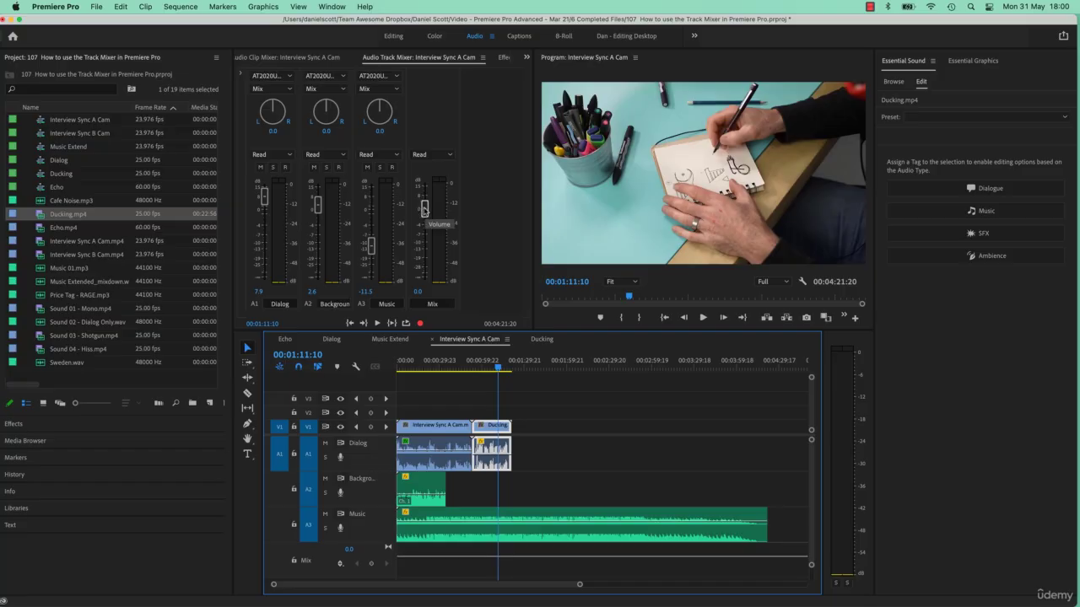
During playback from the sequence start, set the Dialog track volume to about 2.2 dB and the overall Mix volume to about -0.6 dB.
key("Home")
key("space")
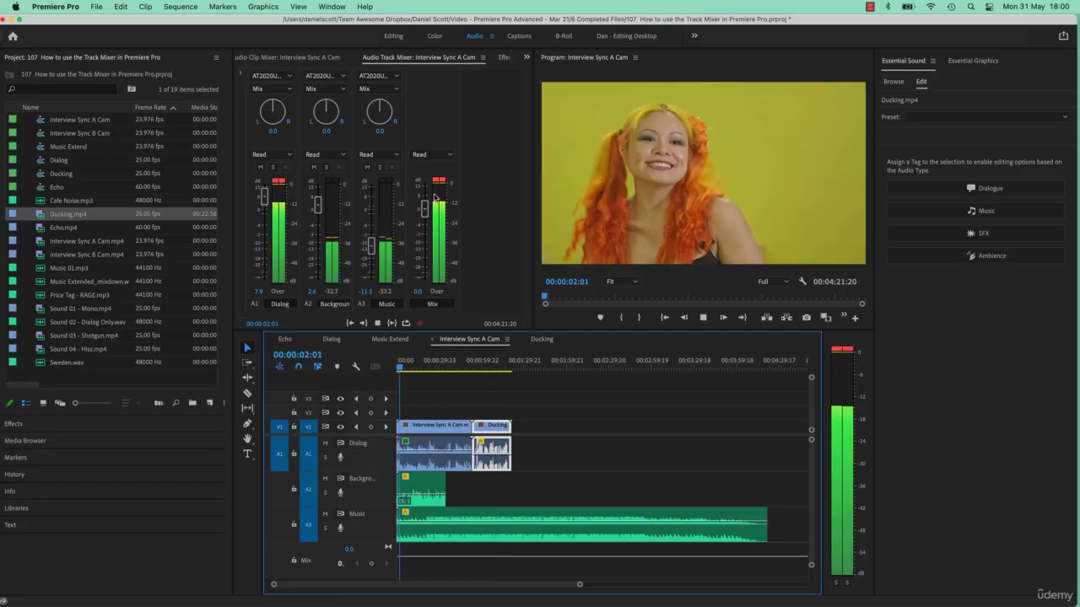
left_click(270, 207)
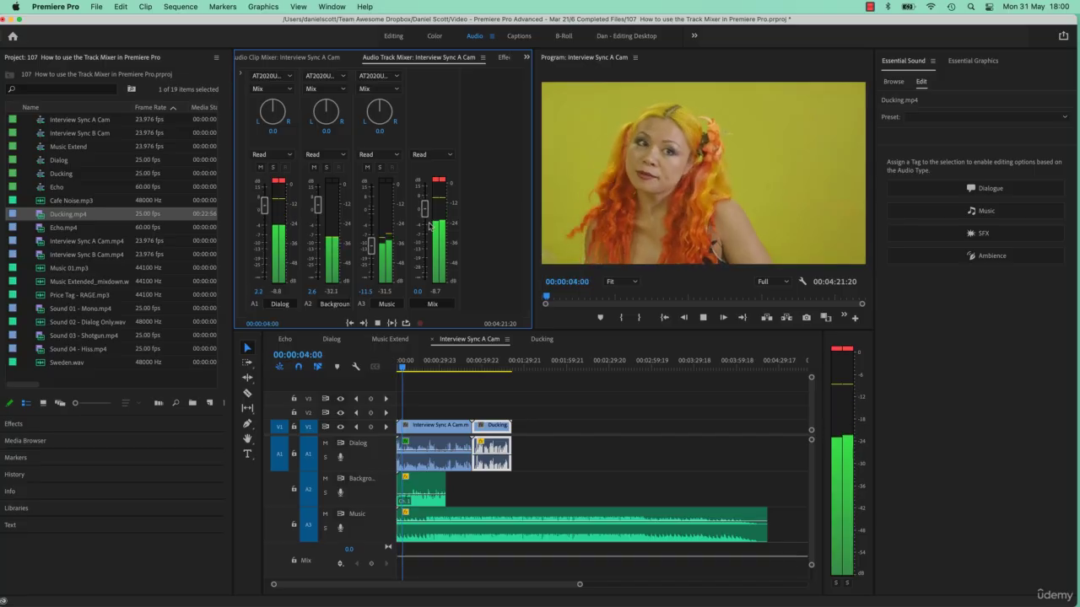
mouse_move(427, 215)
left_mouse_down()
mouse_move(421, 266)
mouse_move(425, 215)
left_mouse_up()
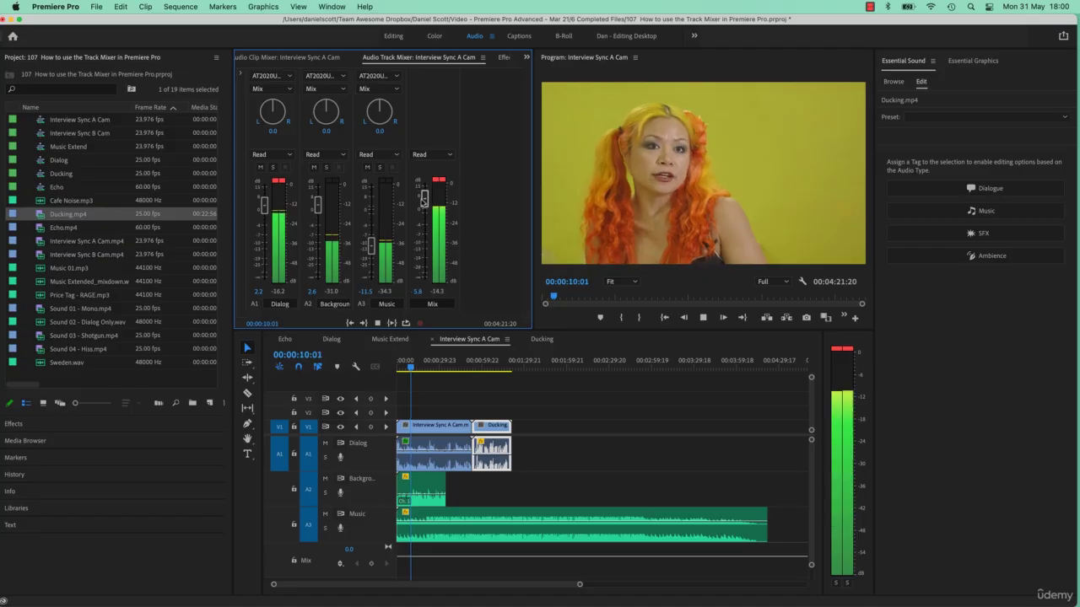
key("space")
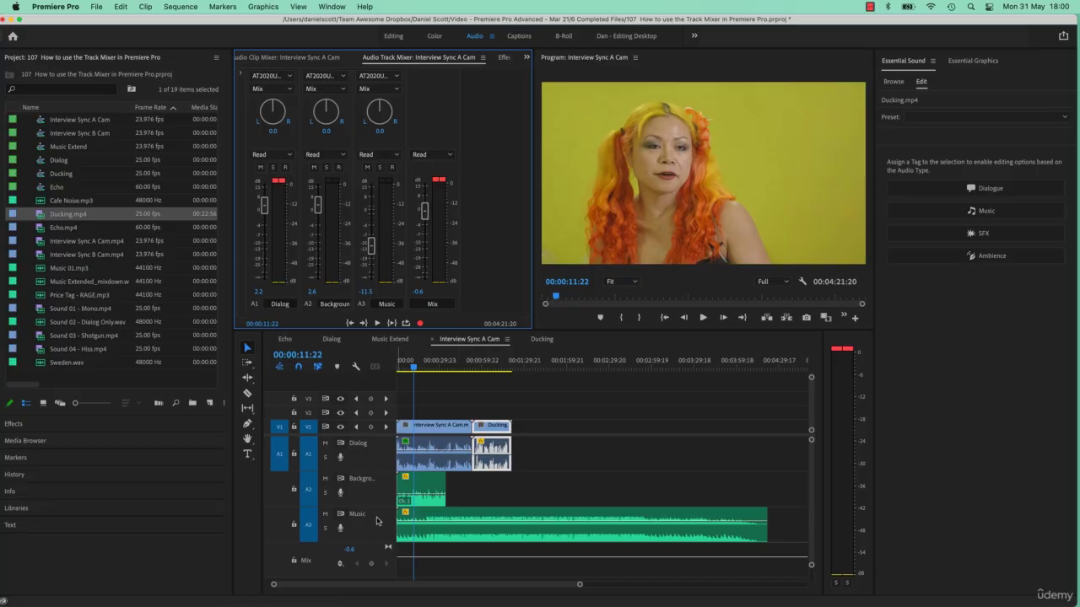
Add an audio track between the Background and Music tracks, select its name in the Audio Track Mixer, and delete the track again.
scroll(377, 520, "down", 2)
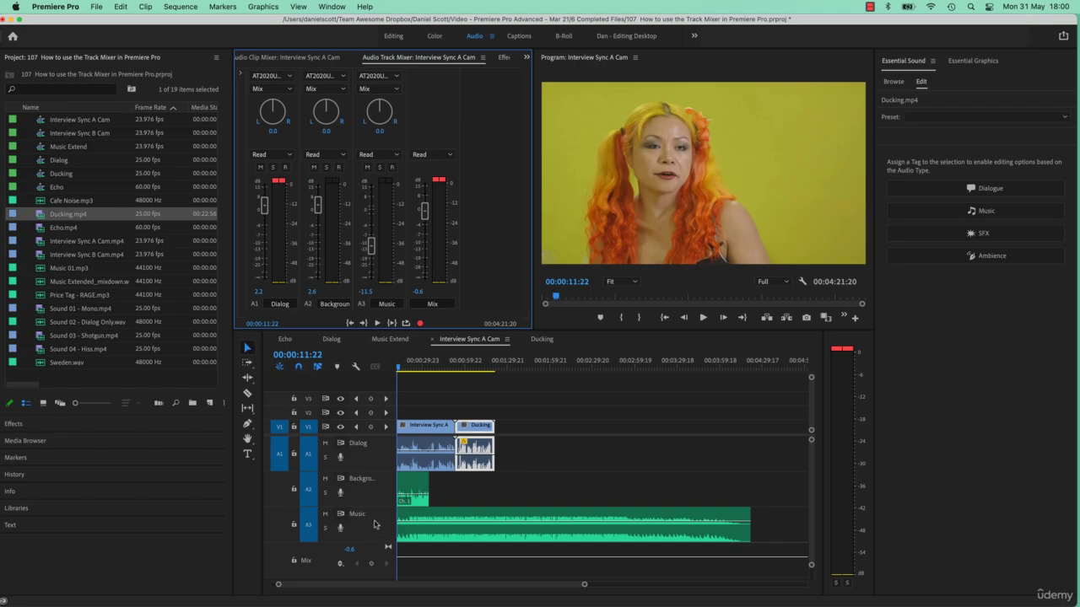
right_click(376, 524)
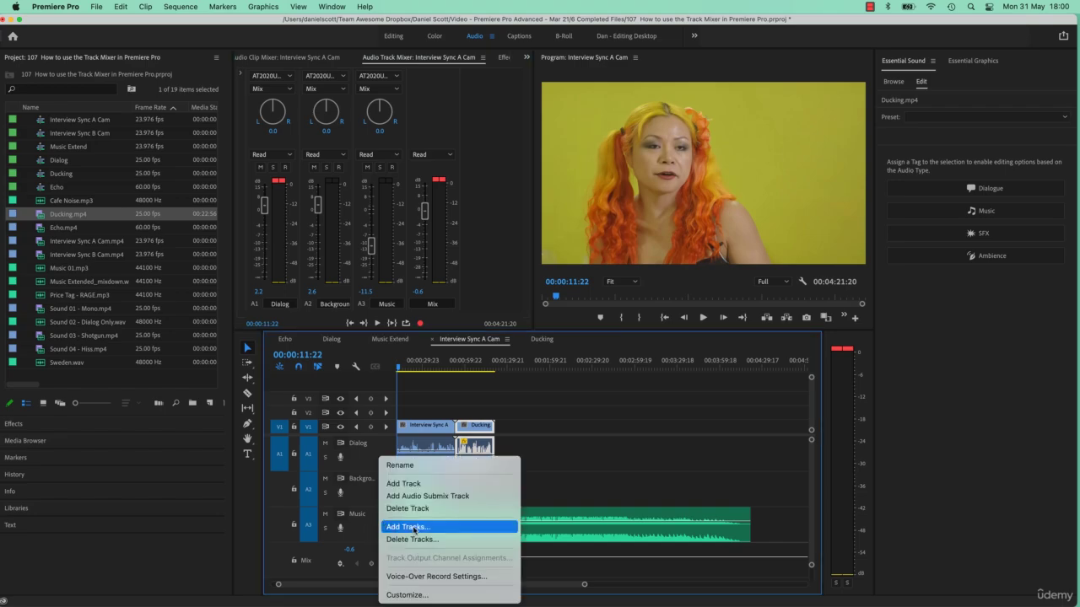
left_click(366, 523)
right_click(384, 496)
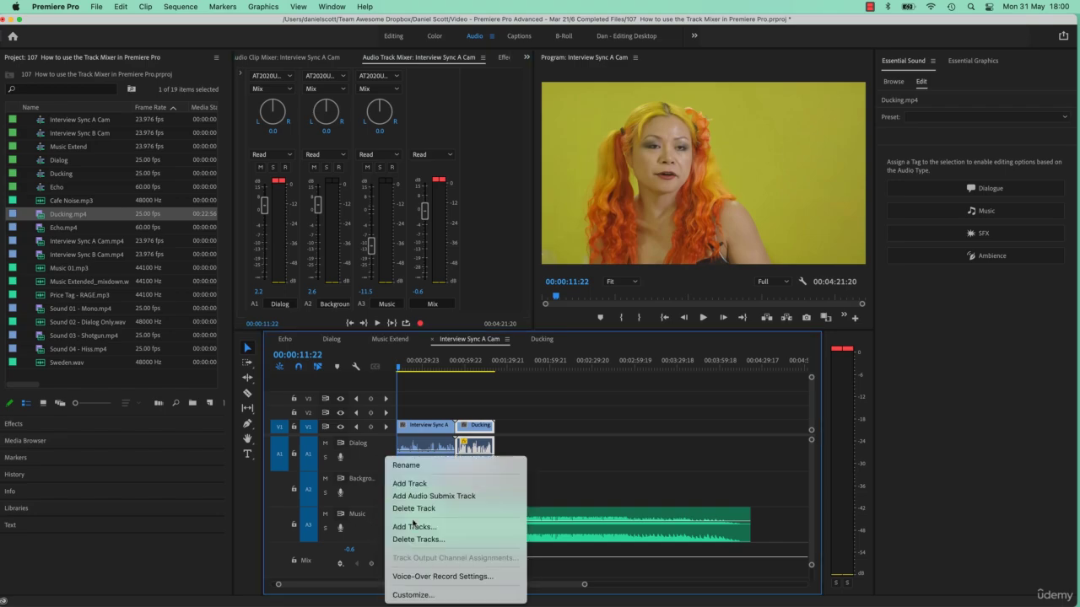
left_click(409, 485)
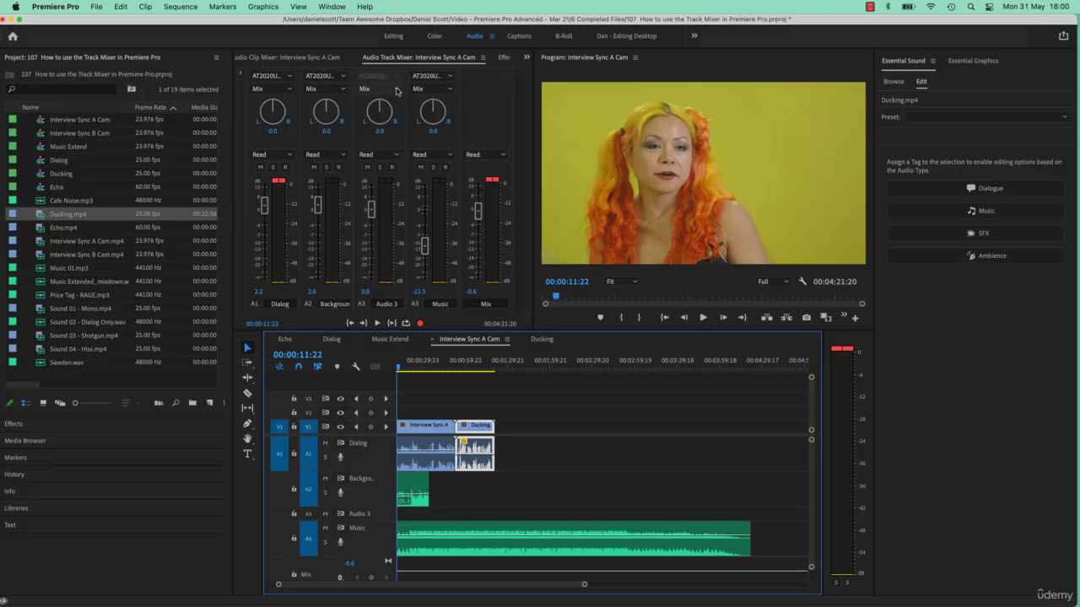
left_click(386, 305)
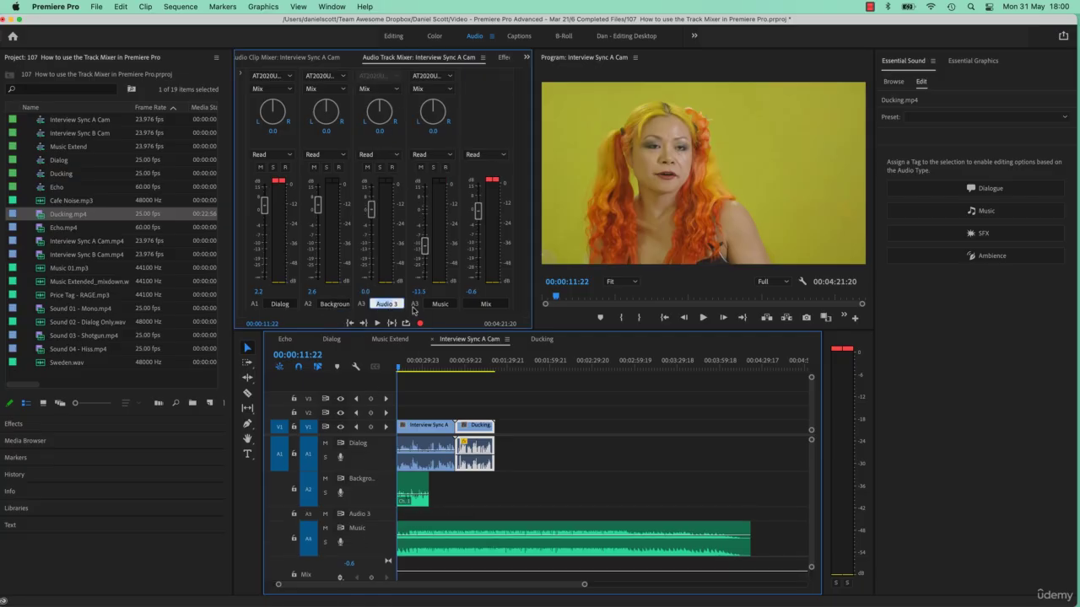
right_click(387, 512)
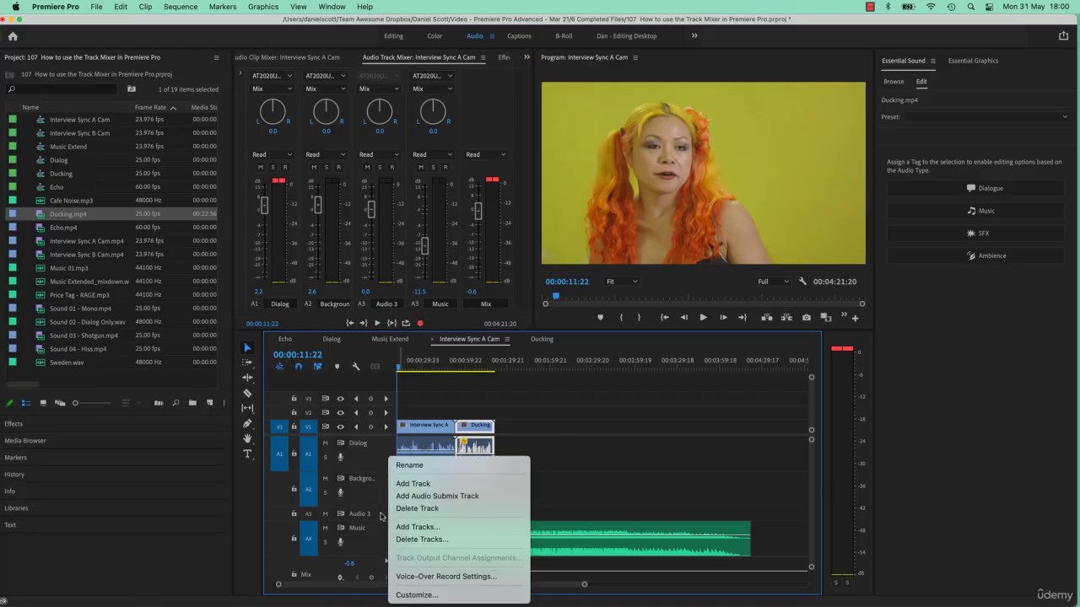
left_click(409, 510)
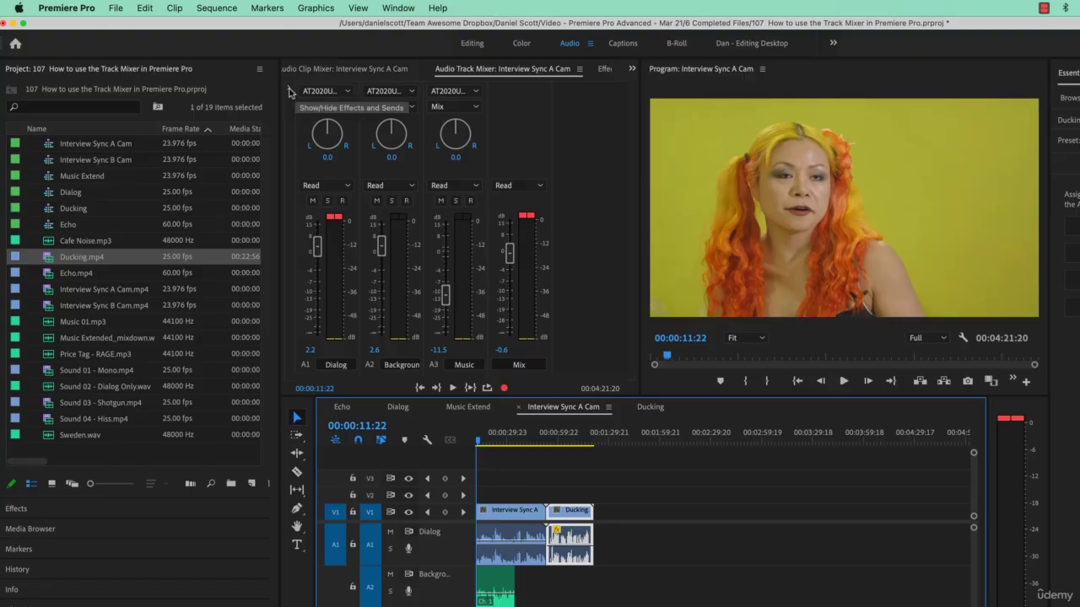
Show the effects and sends area in the Audio Track Mixer.
left_click(289, 91)
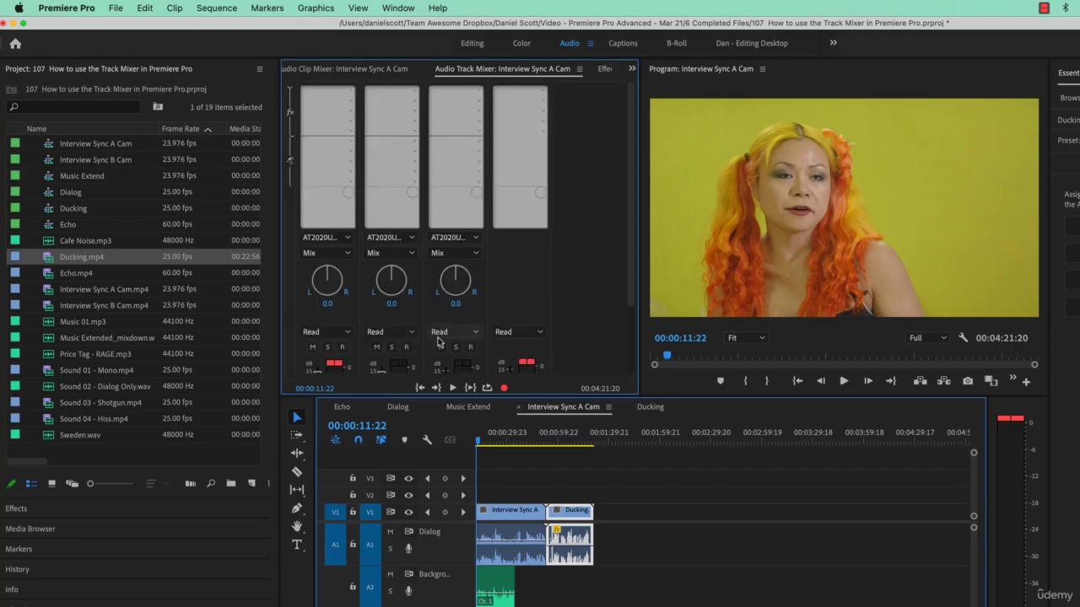
scroll(634, 226, "down", 3)
scroll(634, 226, "up", 3)
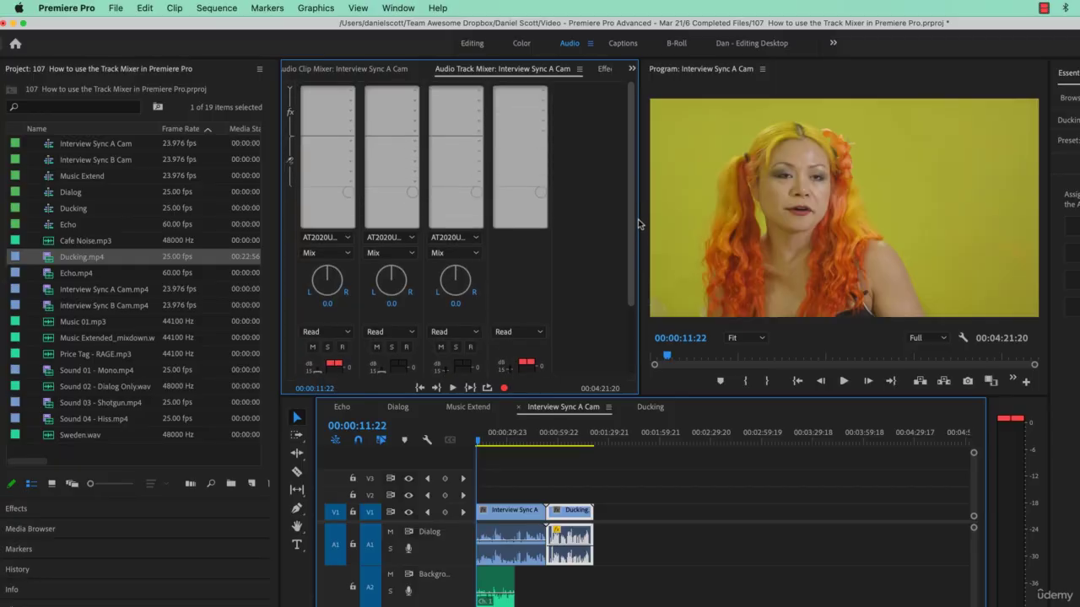
Try the Dynamics Processing effect in the Dialog track's first effect slot, and open and close its editor.
left_click(350, 93)
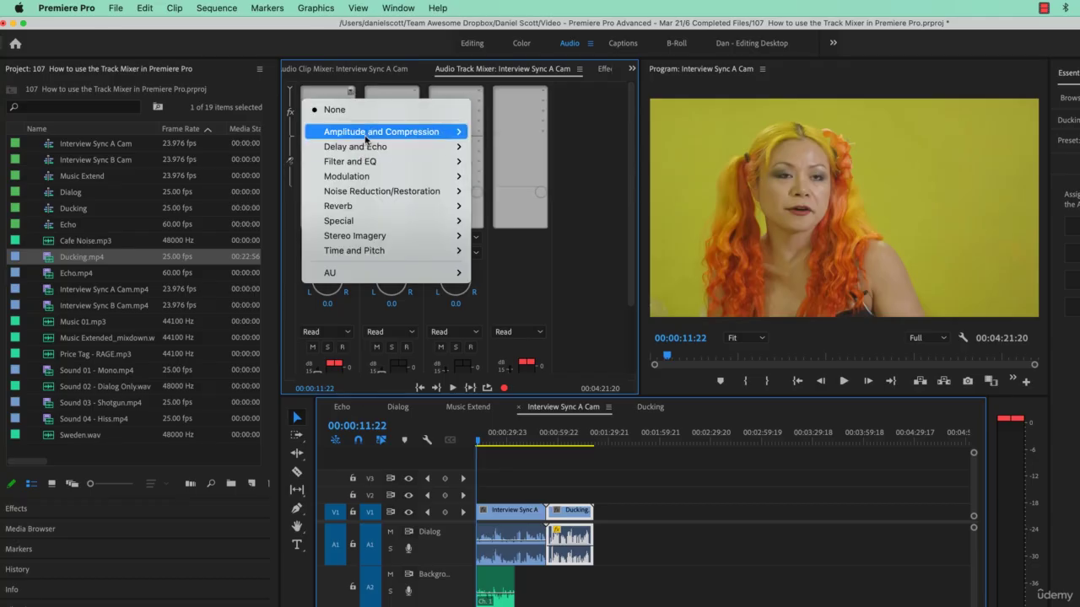
mouse_move(367, 135)
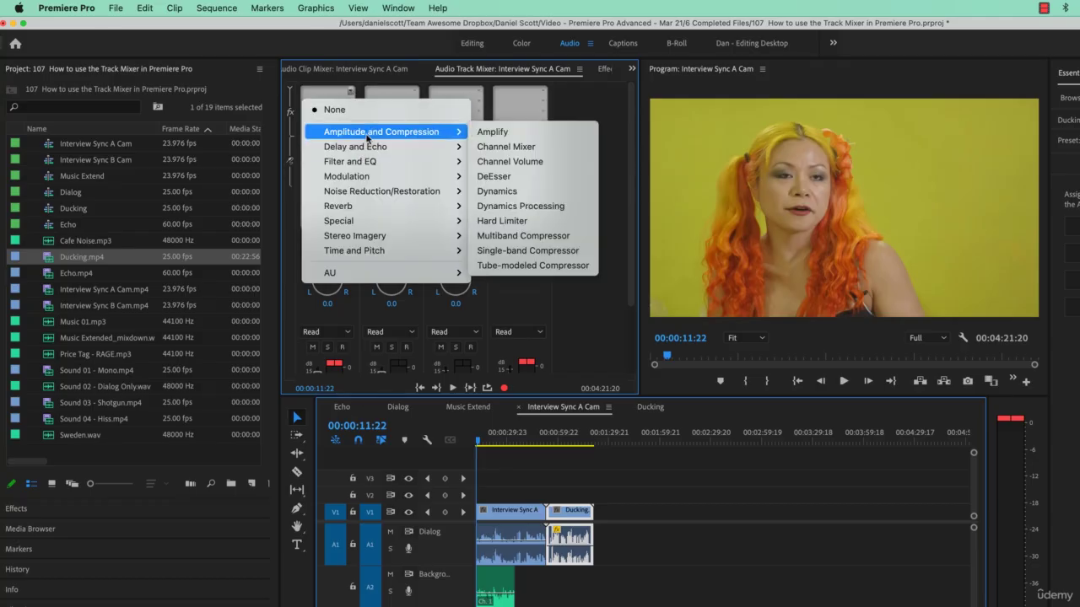
left_click(512, 206)
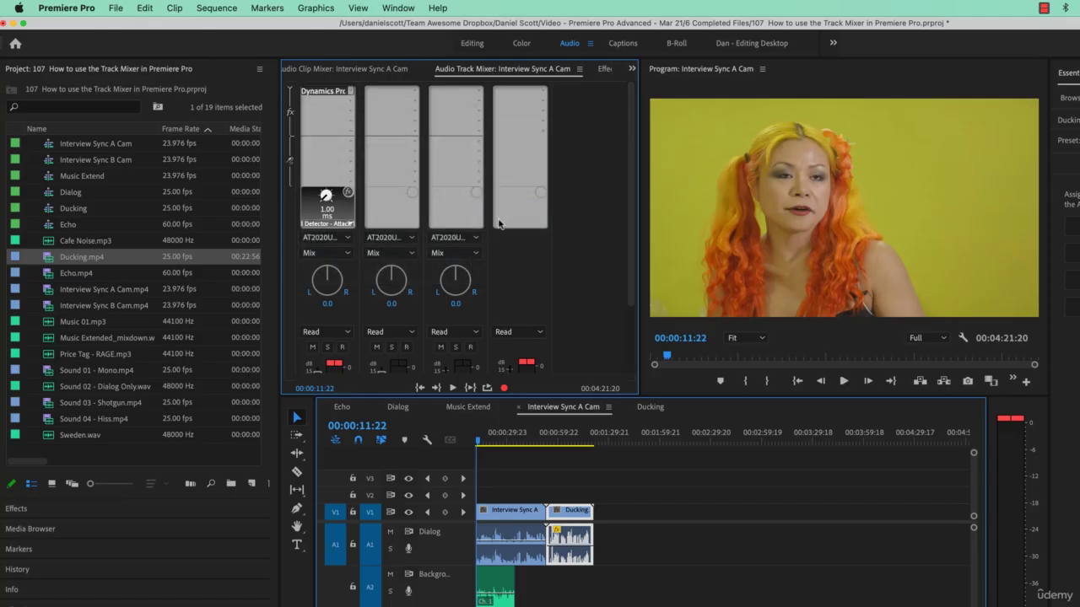
double_click(324, 95)
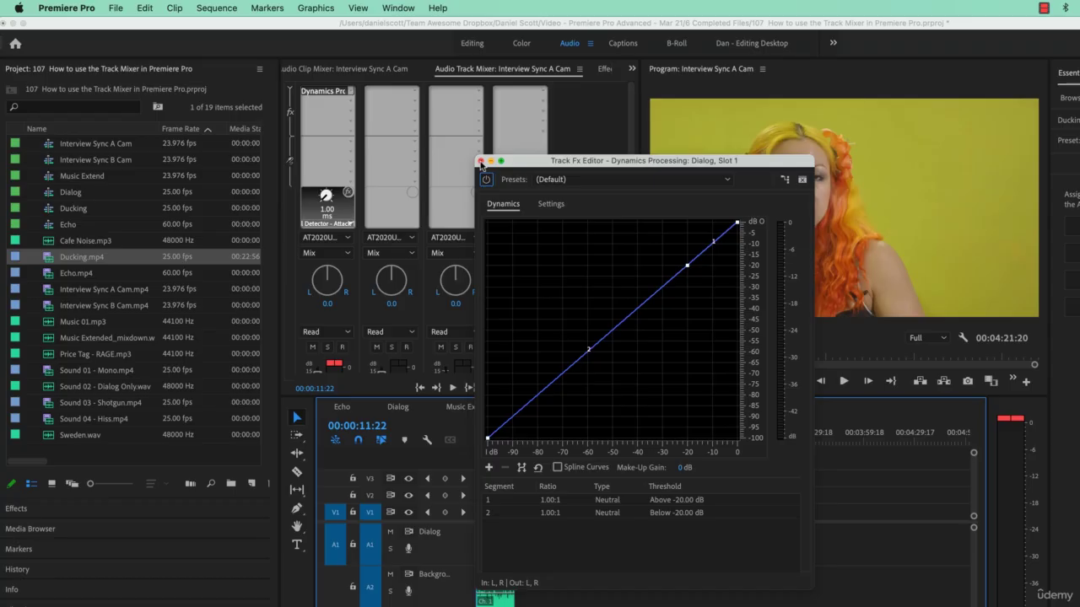
left_click(480, 160)
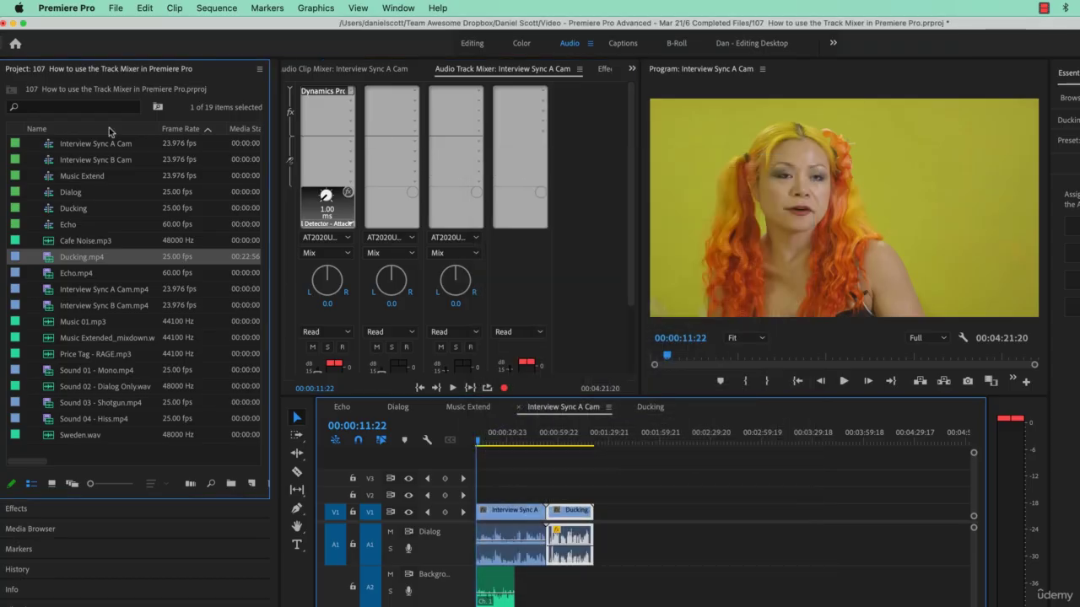
Browse the Audio Effects categories in the effects library and compare them with the mixer's effects and sends area.
left_click(47, 510)
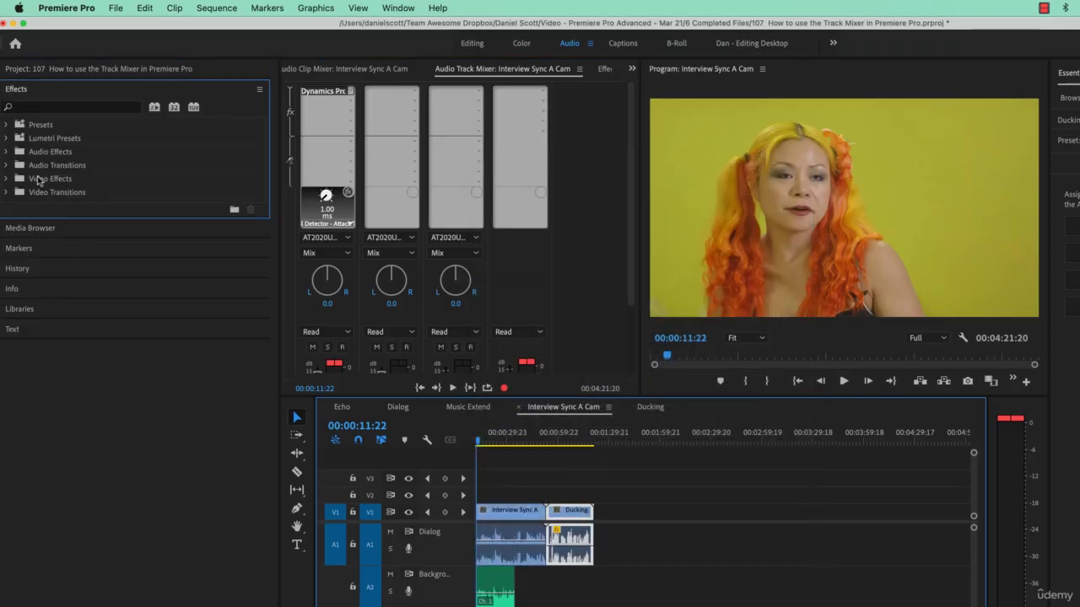
left_click(7, 152)
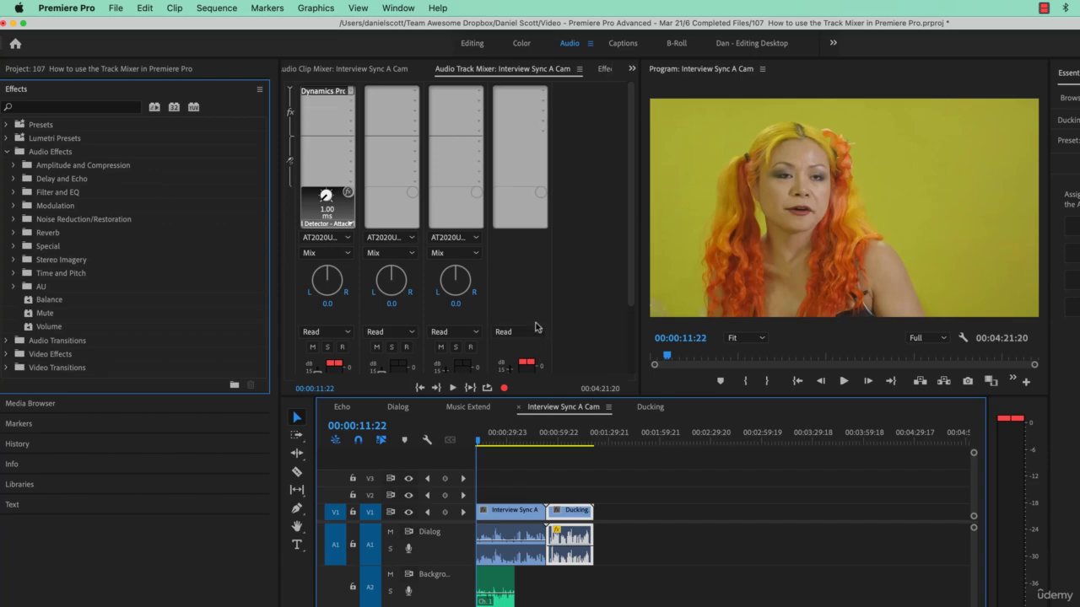
left_click(289, 89)
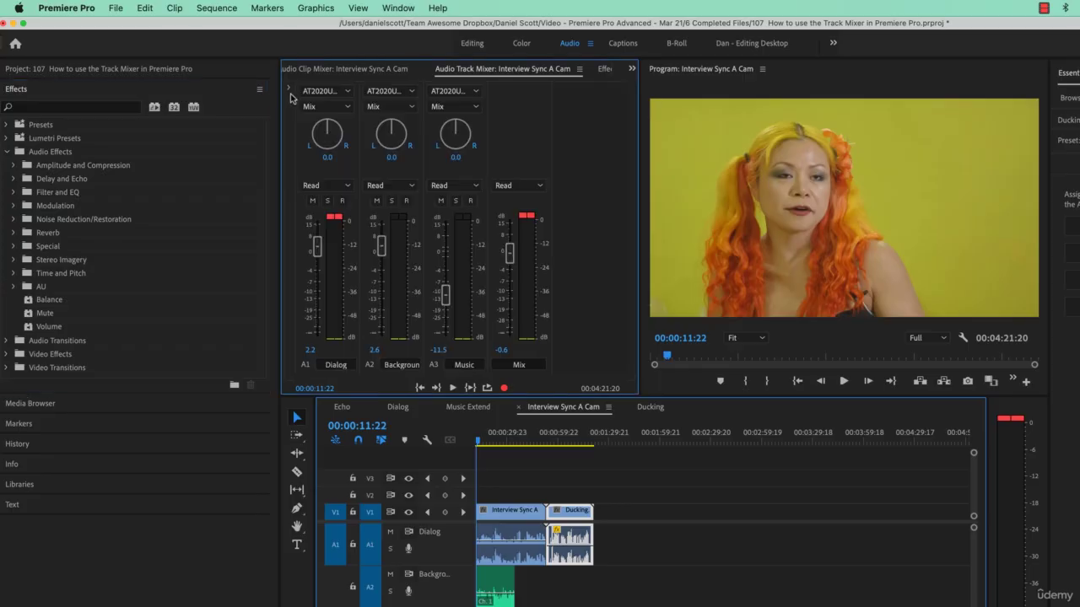
left_click(289, 90)
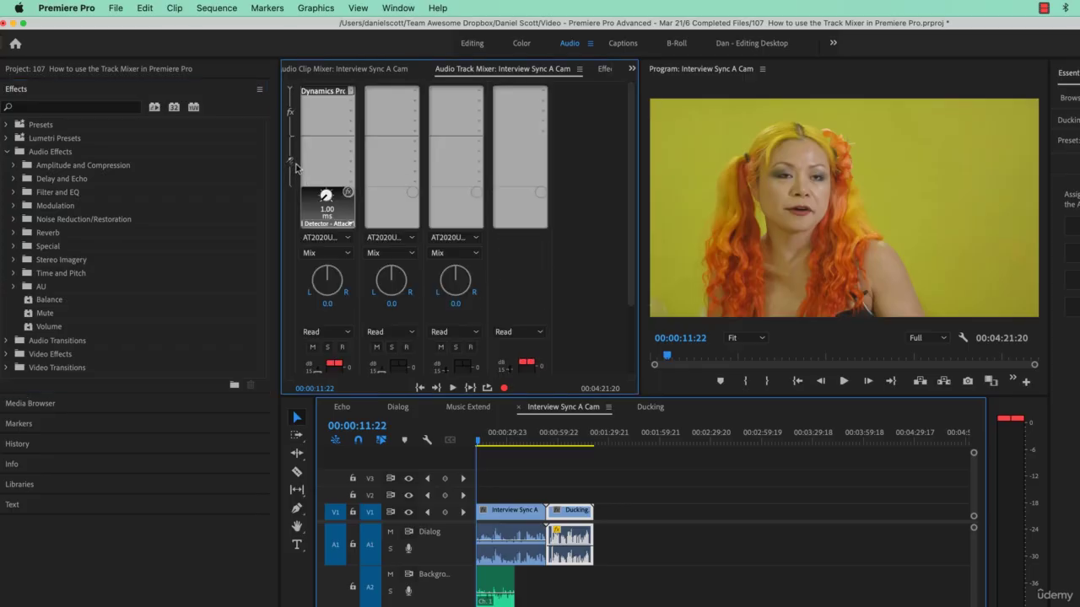
Replace Dynamics Processing on the Dialog track with the Pitch Shifter effect from Time and Pitch, and open its editor.
left_click(351, 91)
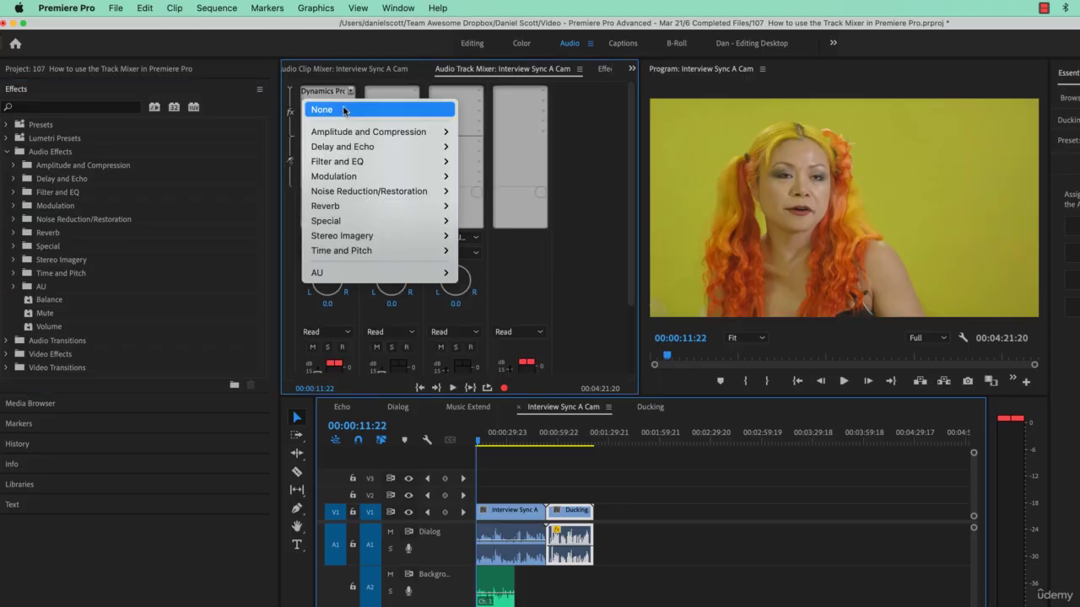
left_click(342, 109)
left_click(347, 93)
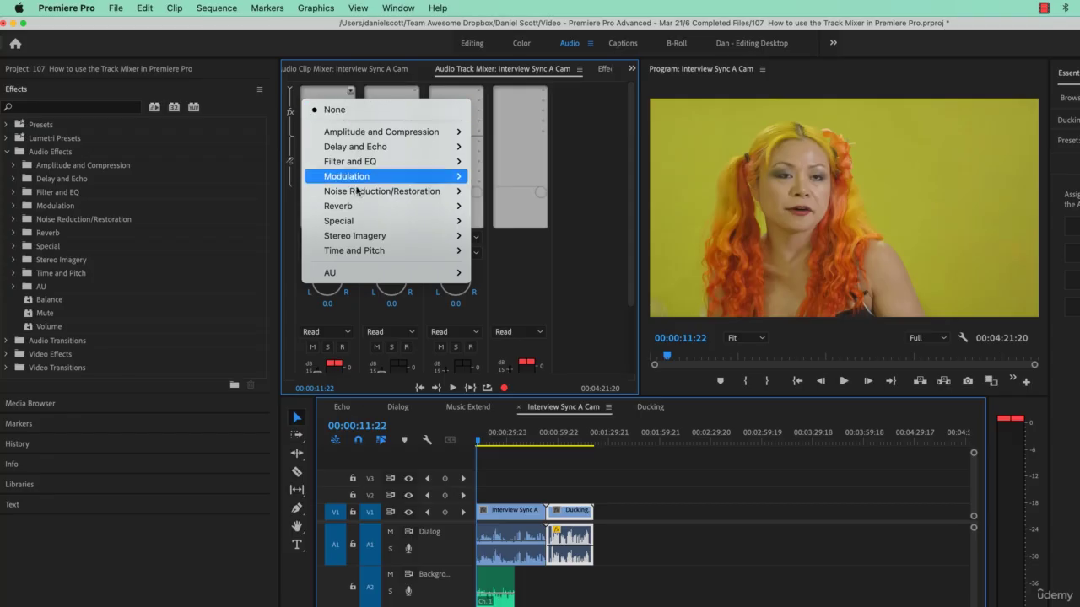
mouse_move(348, 252)
left_click(501, 251)
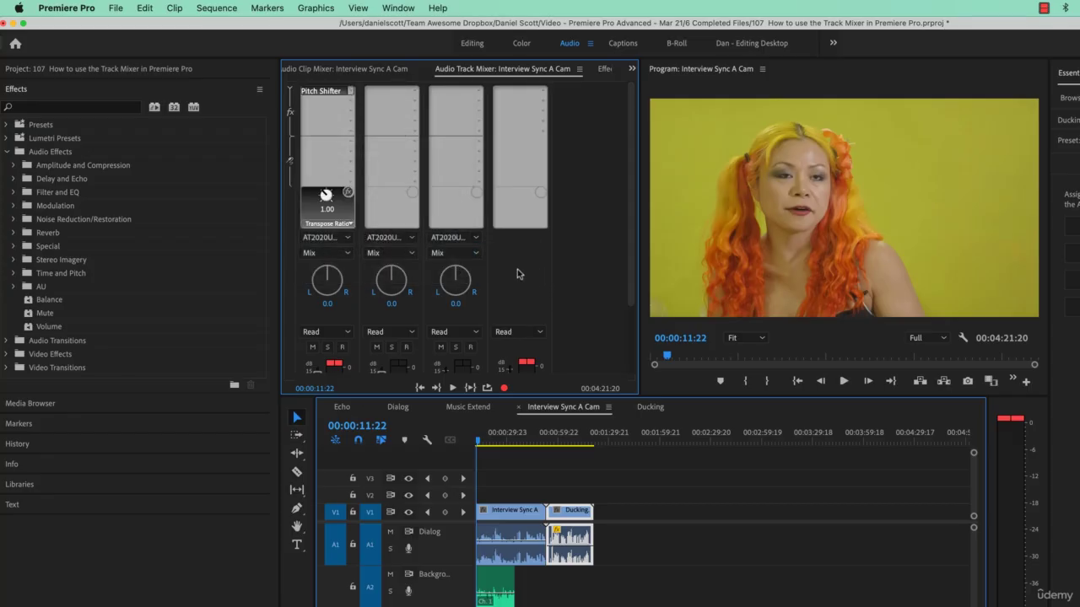
double_click(330, 96)
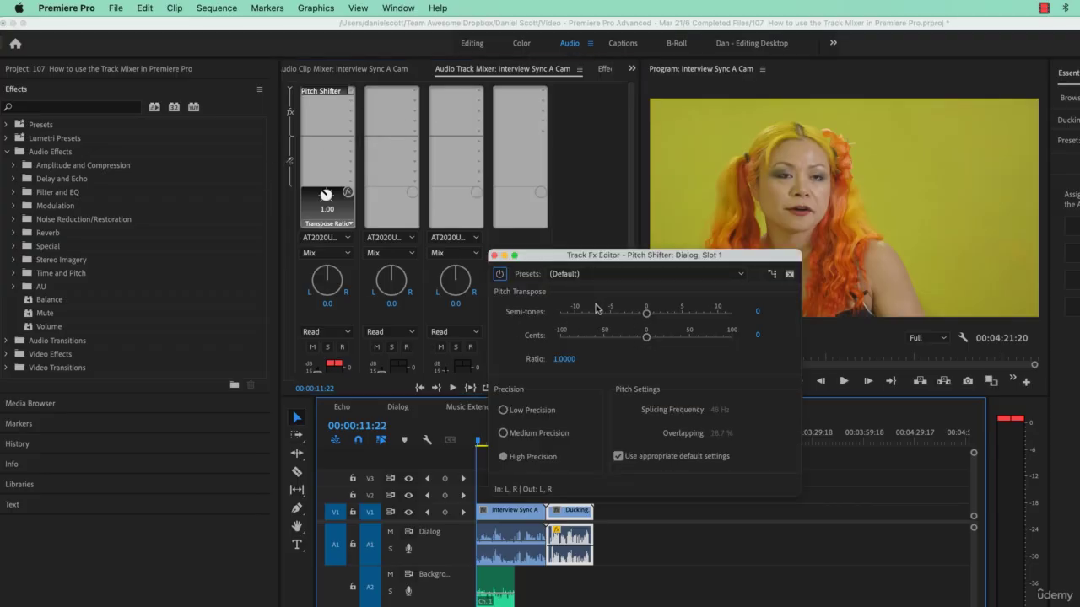
Try the Angry Gerbil preset on the Dialog track's Pitch Shifter and play the sequence to hear it.
left_click(634, 274)
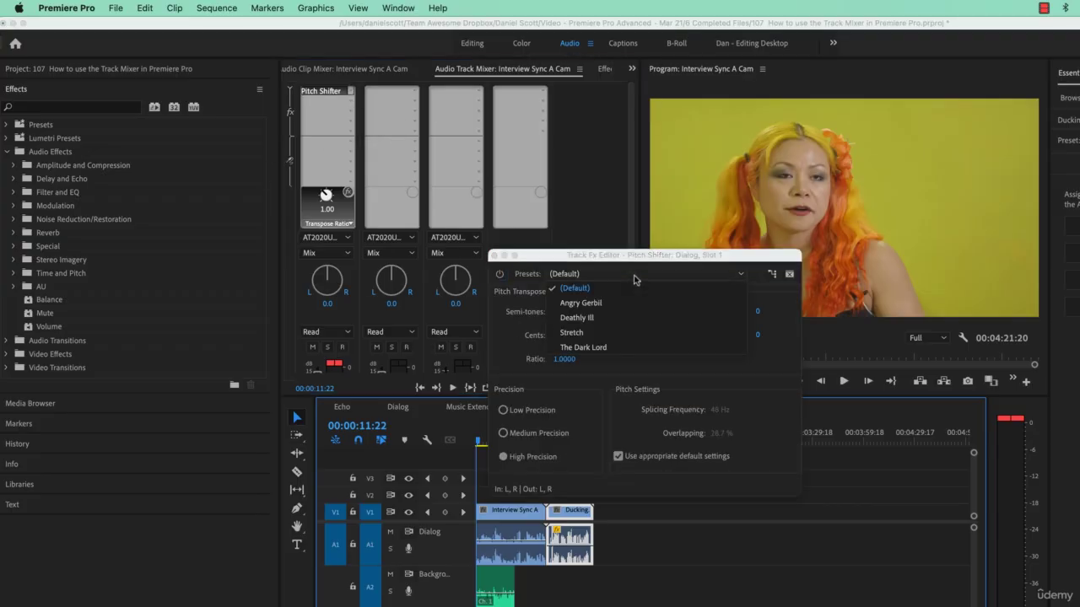
left_click(594, 304)
key("space")
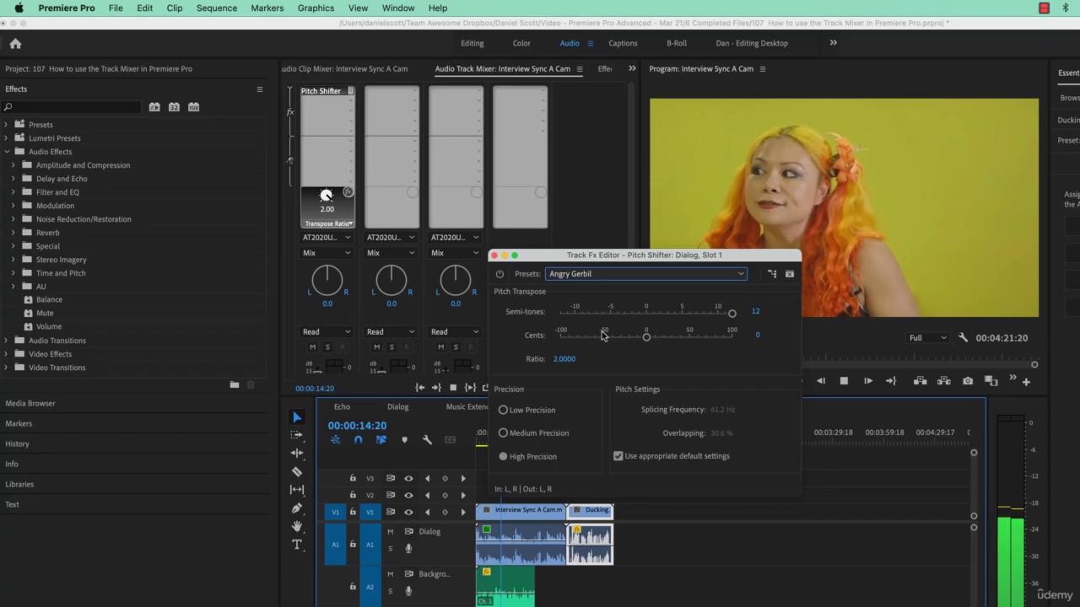
Switch the Dialog track's Pitch Shifter to The Dark Lord preset and play the sequence to hear it.
left_click(647, 278)
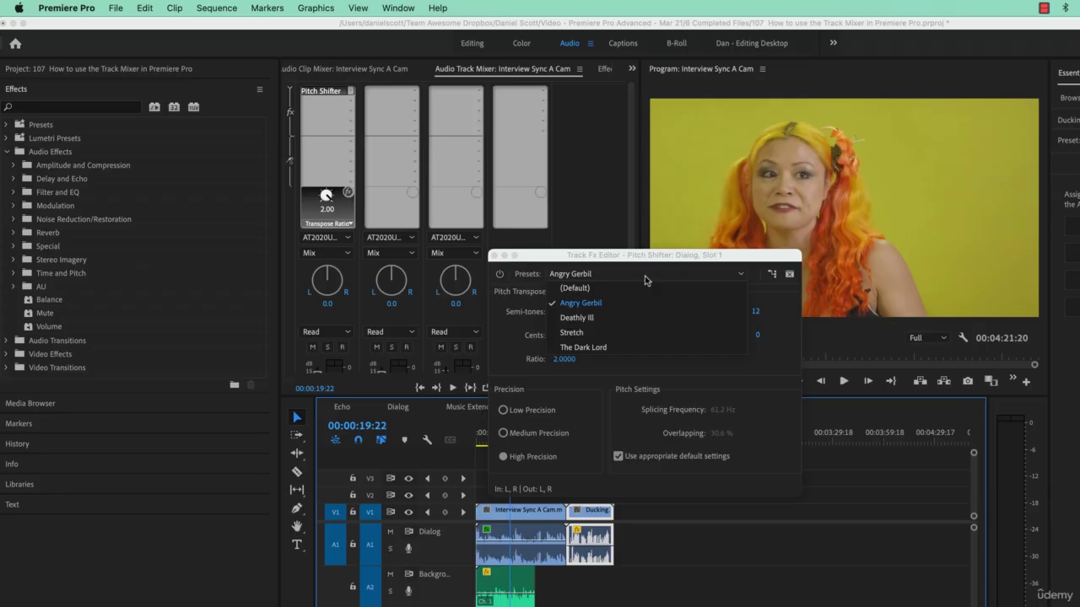
left_click(611, 348)
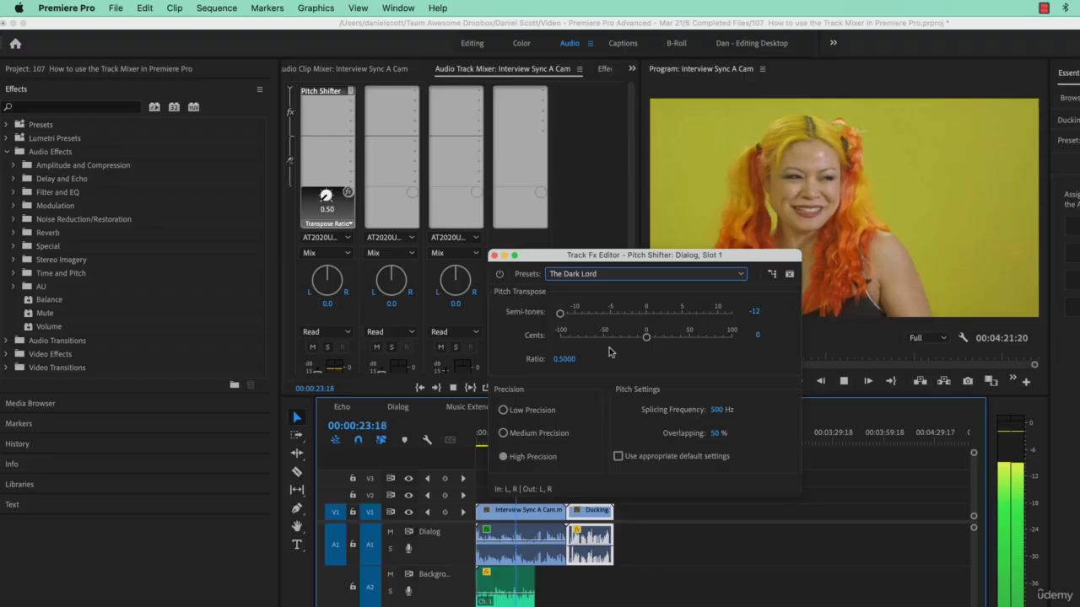
key("space")
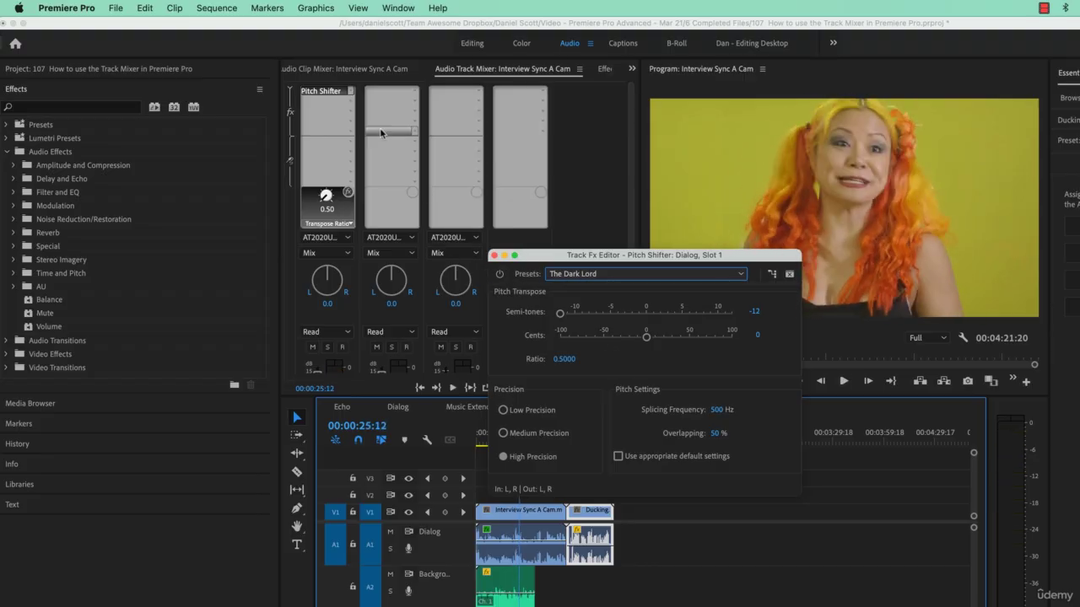
Add an Analog Delay effect to the Dialog track's second effect slot and close the Pitch Shifter editor.
left_click(349, 95)
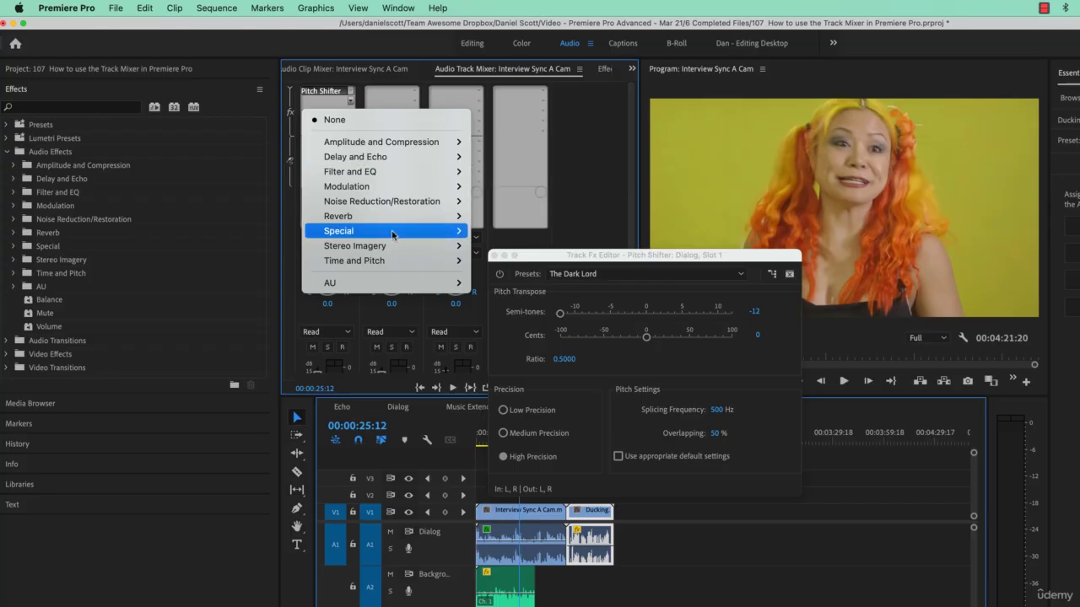
mouse_move(447, 157)
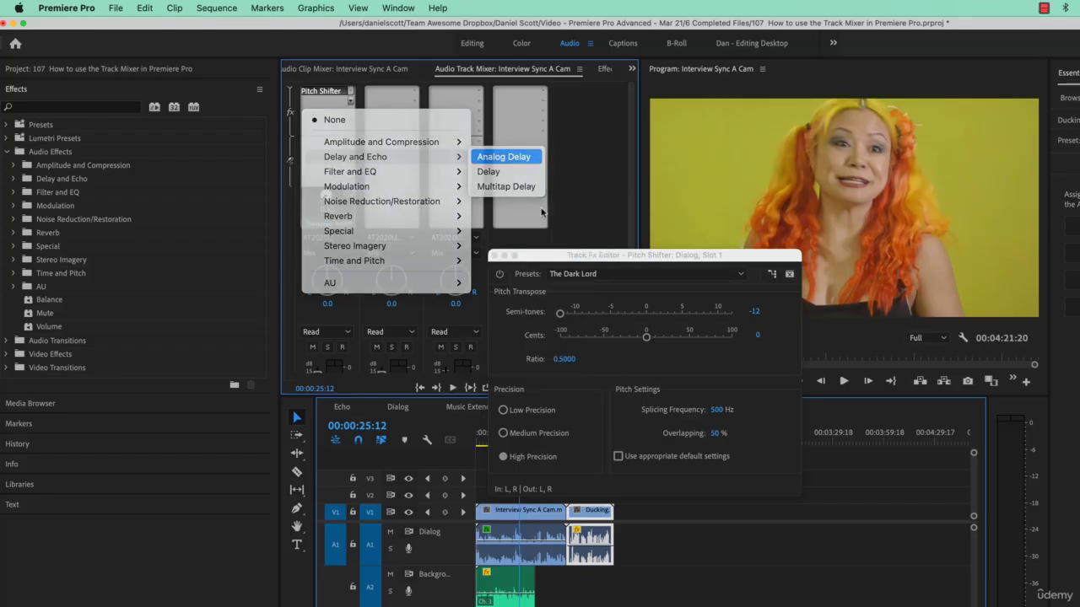
left_click(506, 158)
left_click(495, 254)
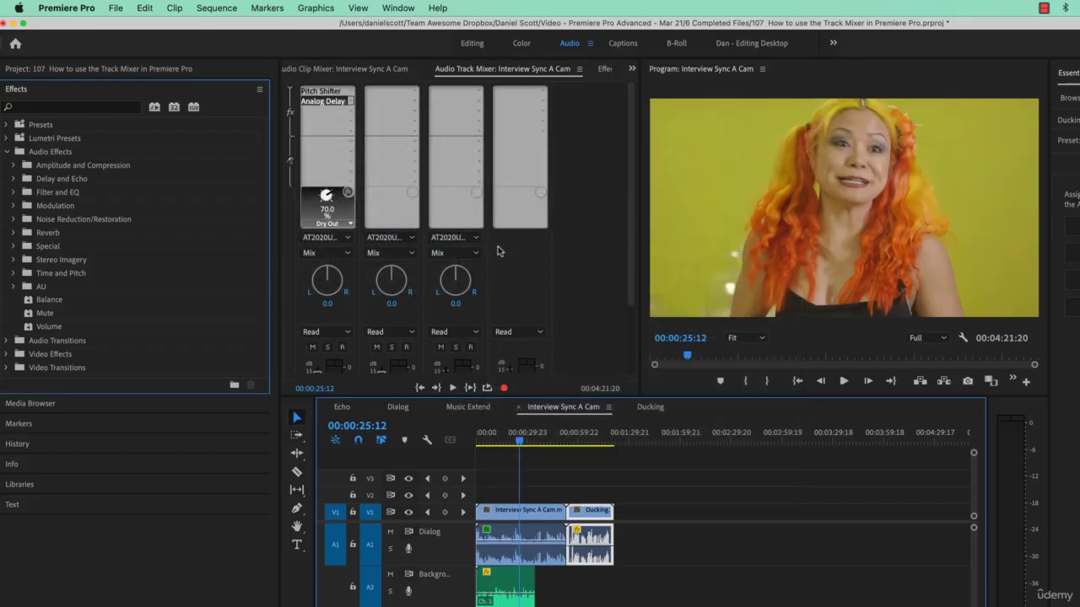
Check the clip-level effects of the Ducking and Interview Sync A Cam clips in Effect Controls, and return to the Audio Track Mixer.
left_click(604, 69)
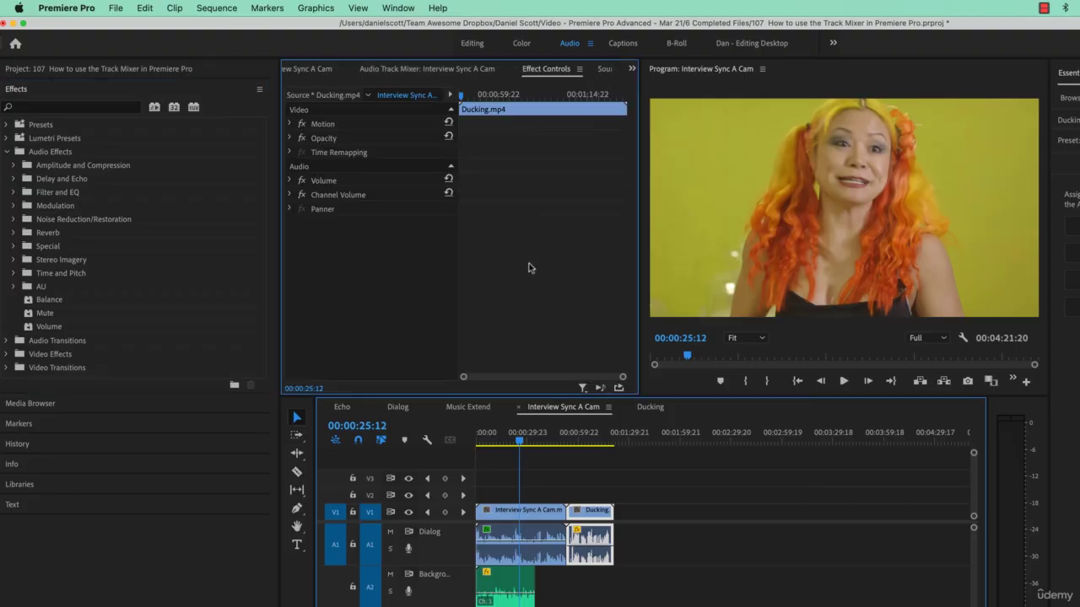
left_click(548, 511)
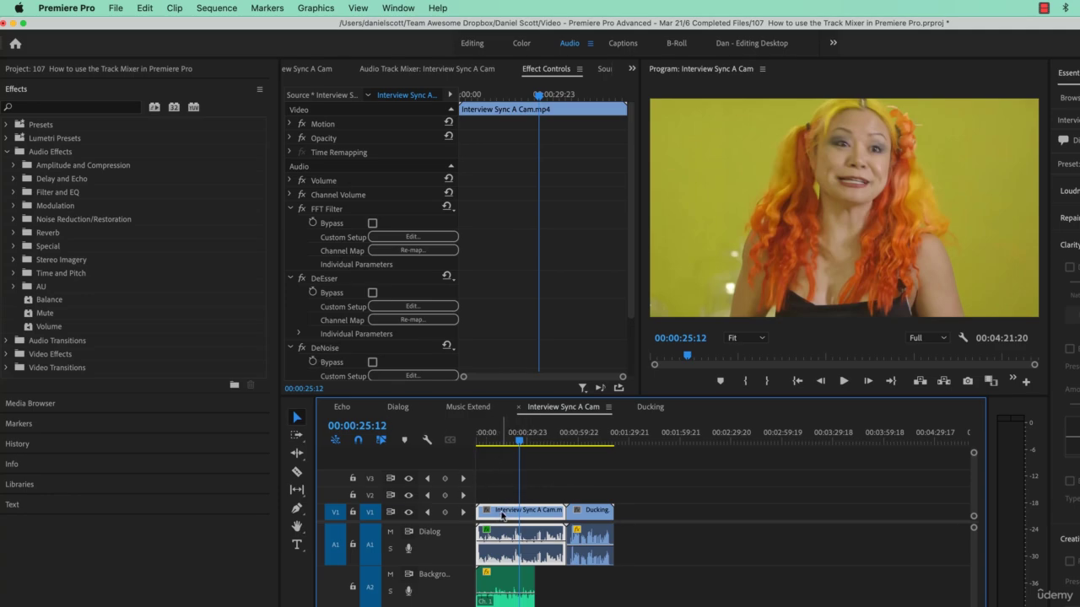
left_click(393, 70)
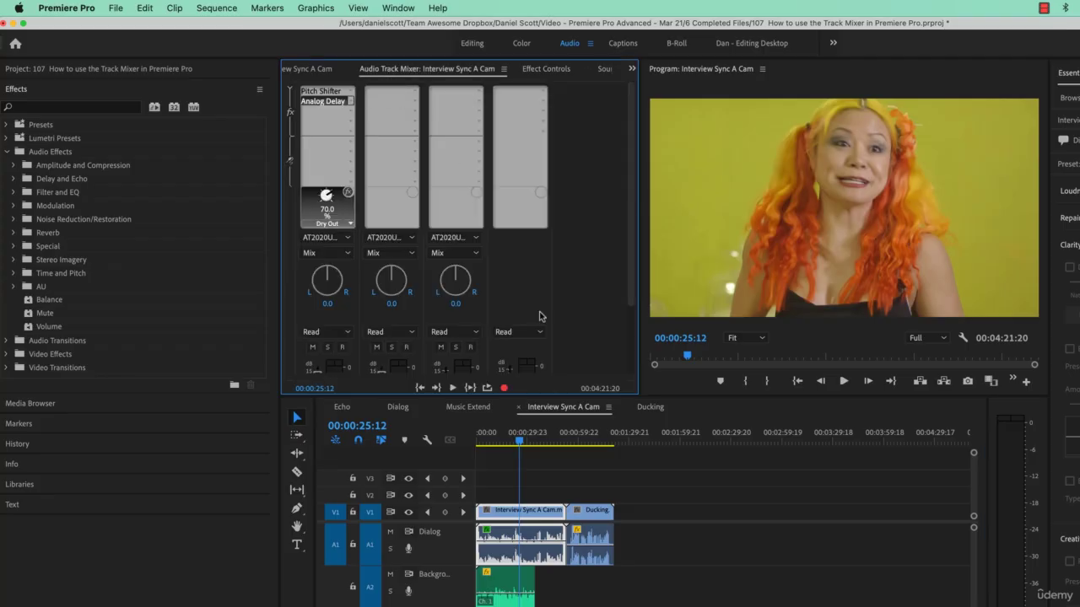
Hide the mixer's effects and sends area, mute the Background track, and play the sequence.
left_click(290, 89)
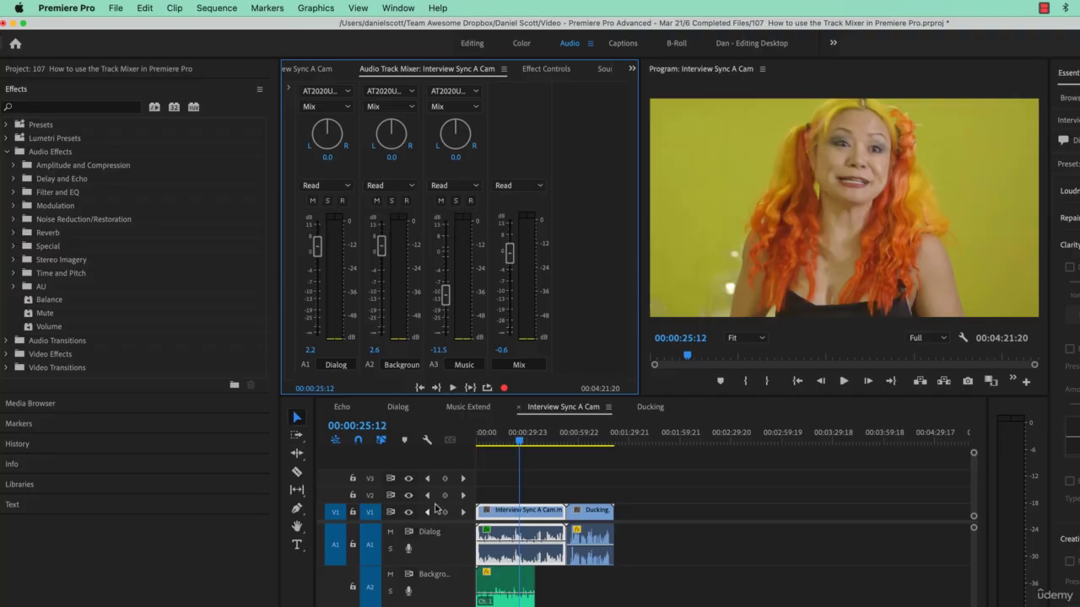
left_click(376, 200)
key("space")
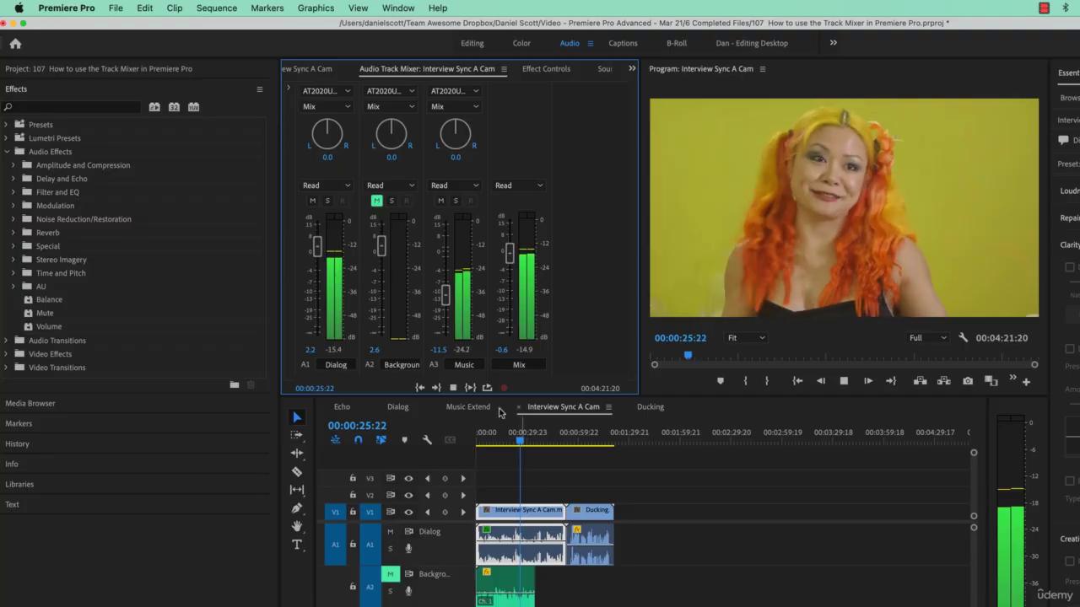
Solo the Background track instead of muting it, lower its level to 1.3 dB during playback, and clear the solo.
key("space")
left_click(390, 200)
left_click(376, 200)
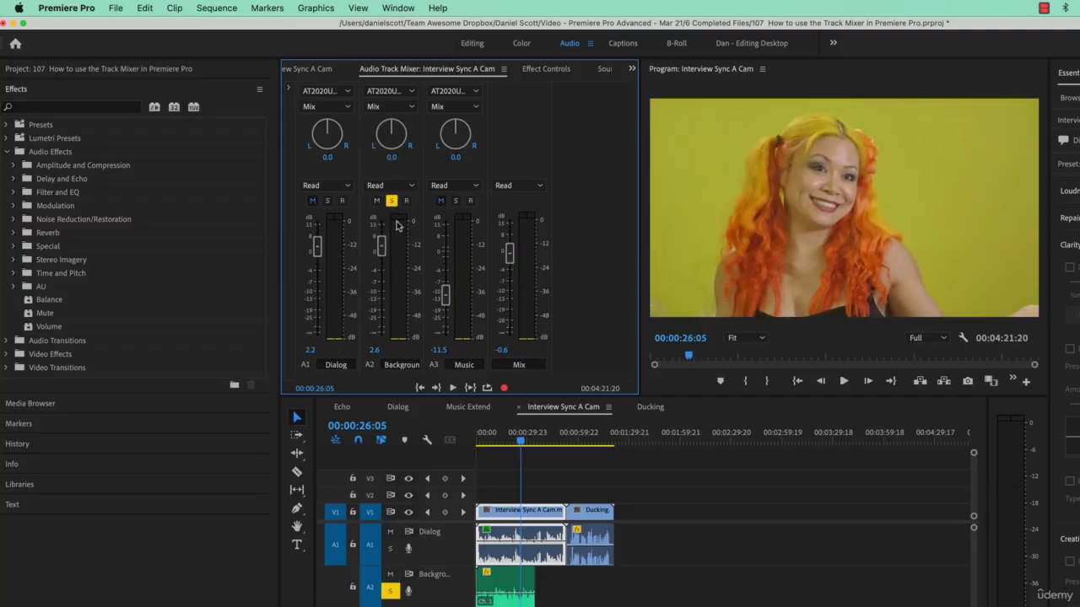
key("space")
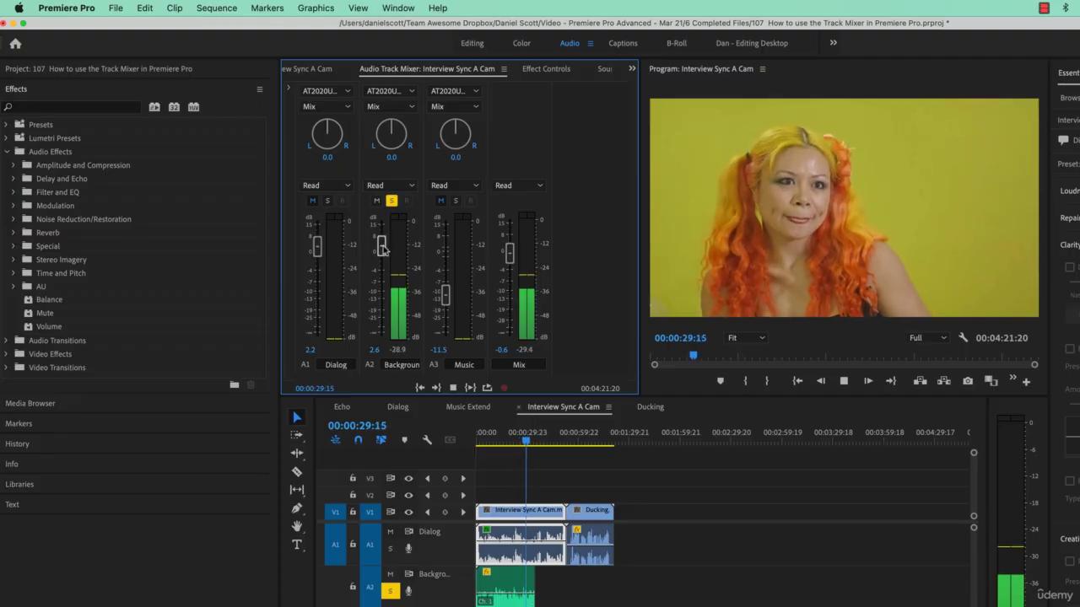
left_click_drag(382, 247, 382, 250)
key("space")
left_click(390, 200)
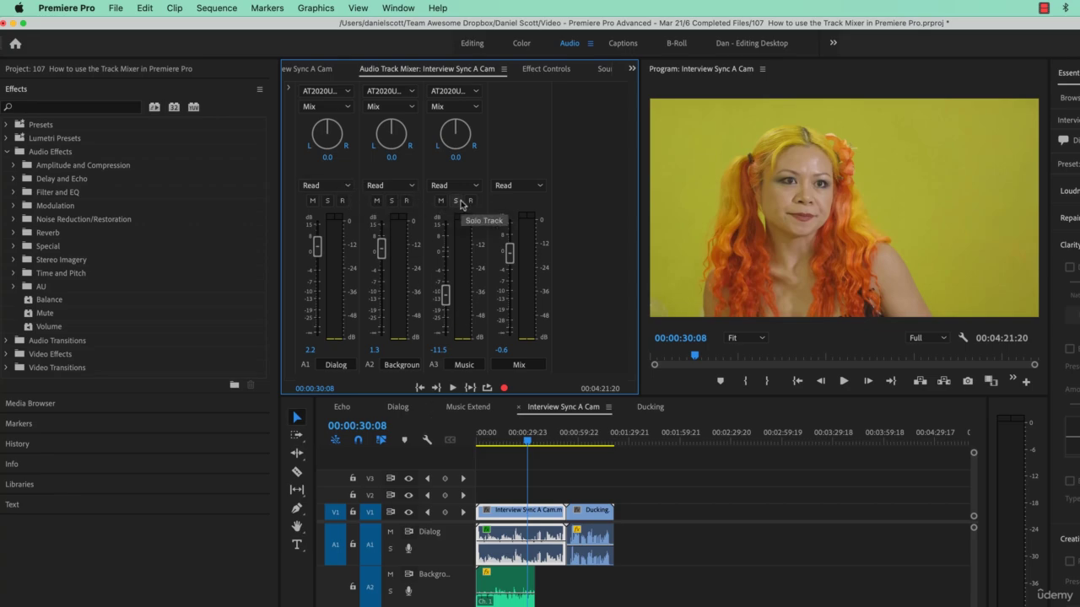
Mute the Dialog, Background and Music tracks, trying both individual and combined muting in the mixer.
left_click(376, 201)
left_click(312, 200)
left_click(439, 200)
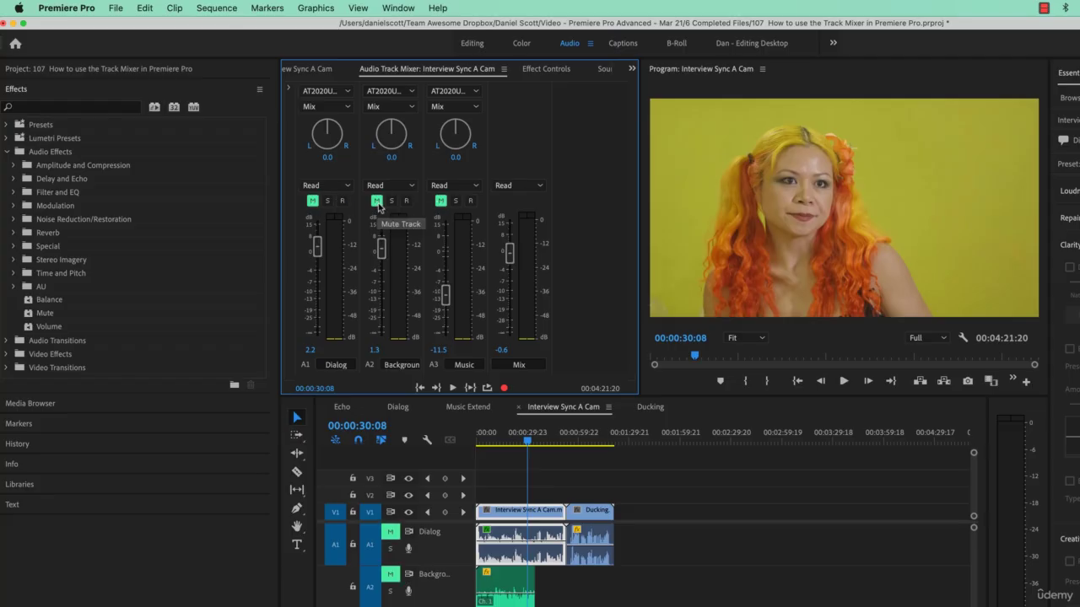
left_click(376, 202, "super")
left_click(376, 201)
left_click(312, 200)
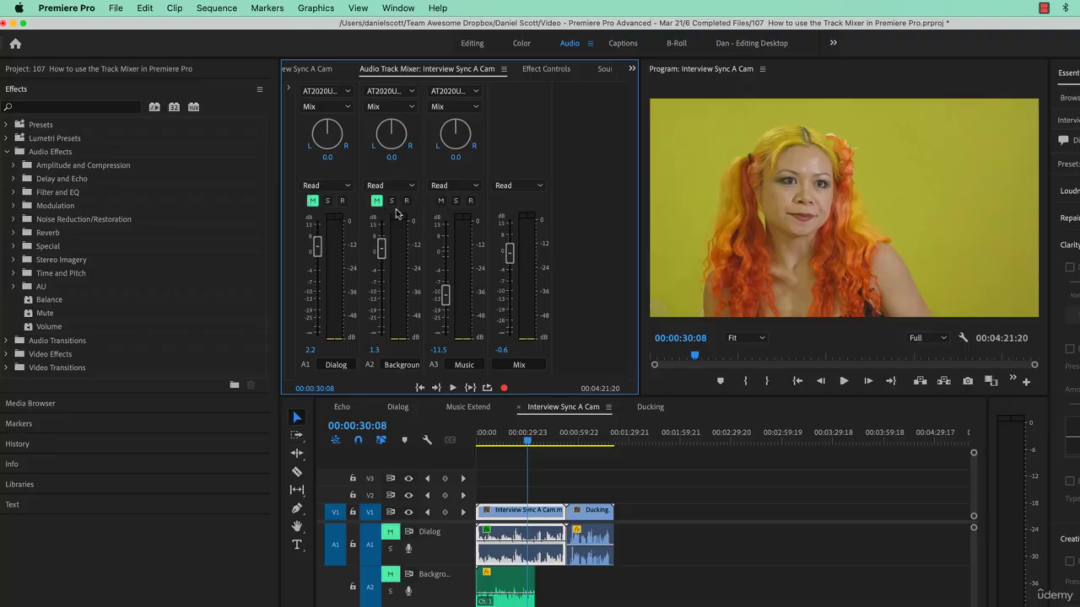
left_click(440, 201)
Solo all tracks at once, and clear the solo and mute states of all tracks together.
left_click(455, 200)
left_click(456, 202, "shift")
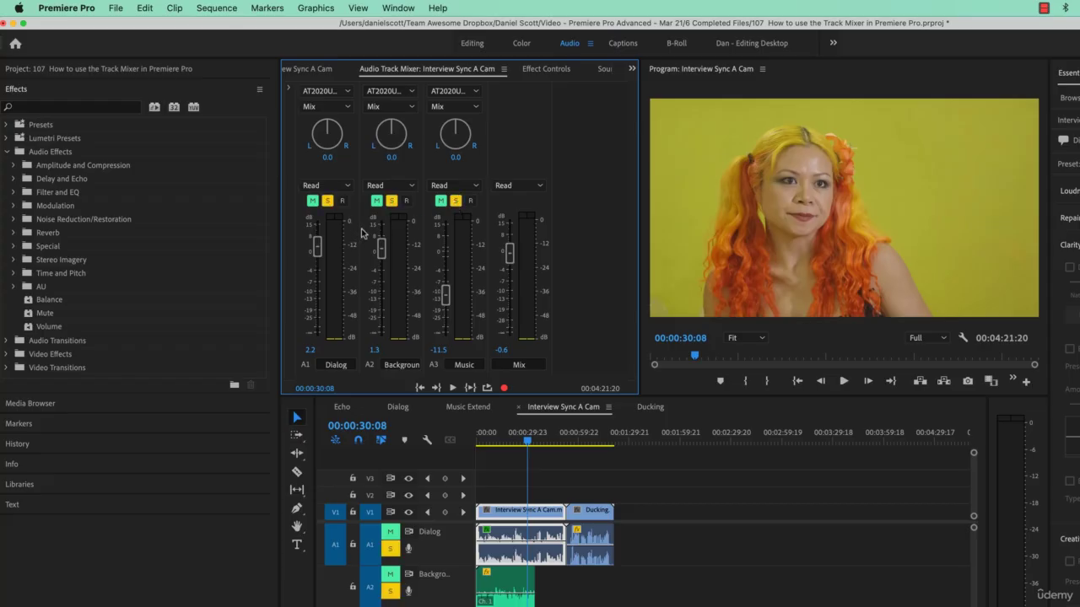
left_click(455, 201, "shift")
left_click(440, 201, "shift")
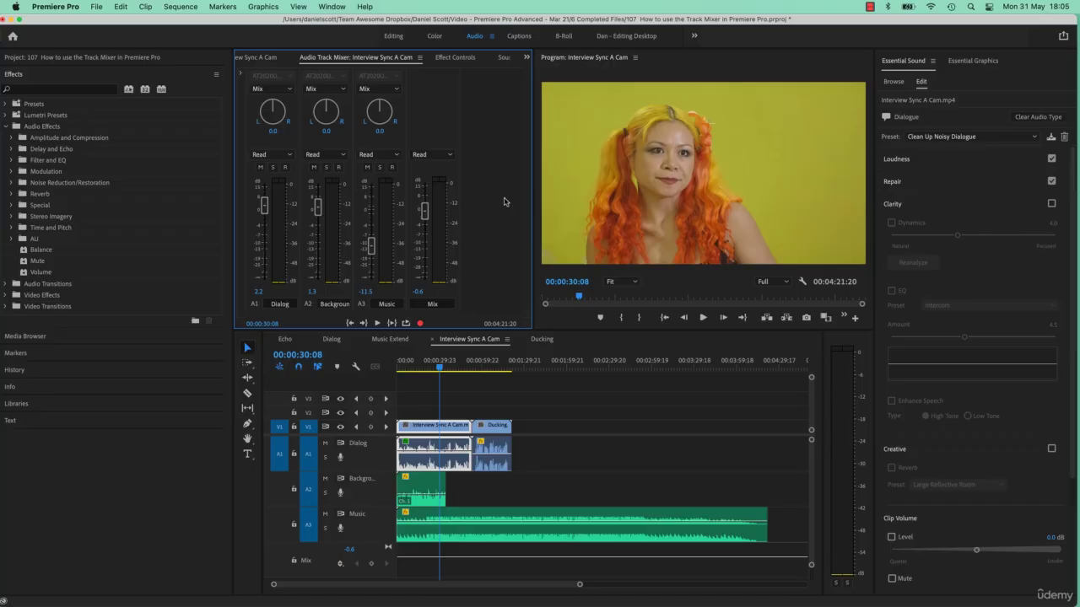
Play the sequence briefly and add the track meter to the timeline's audio track headers with the Button Editor.
key("space")
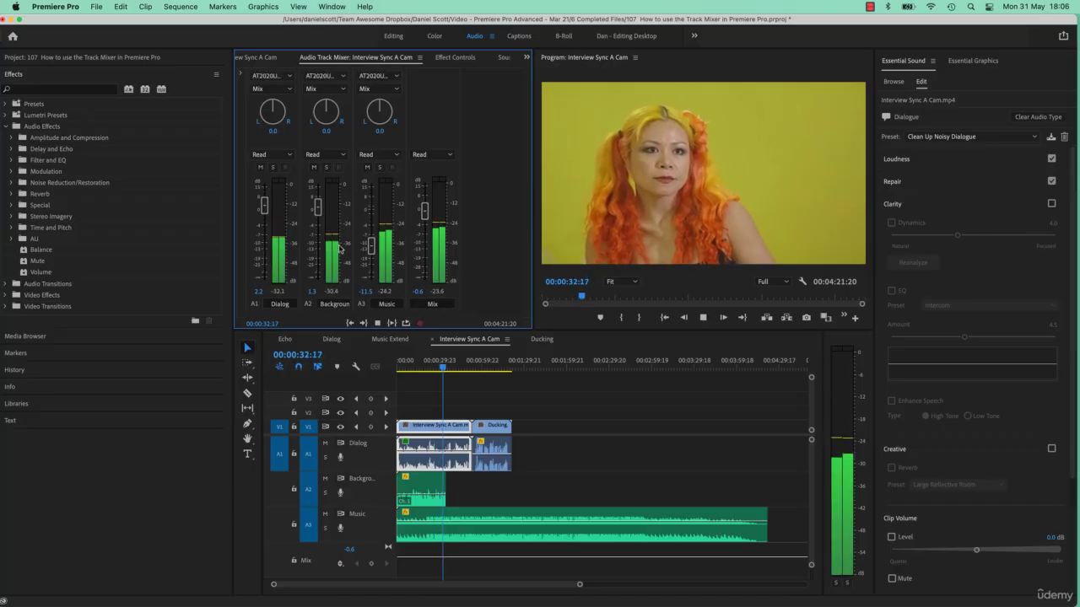
key("space")
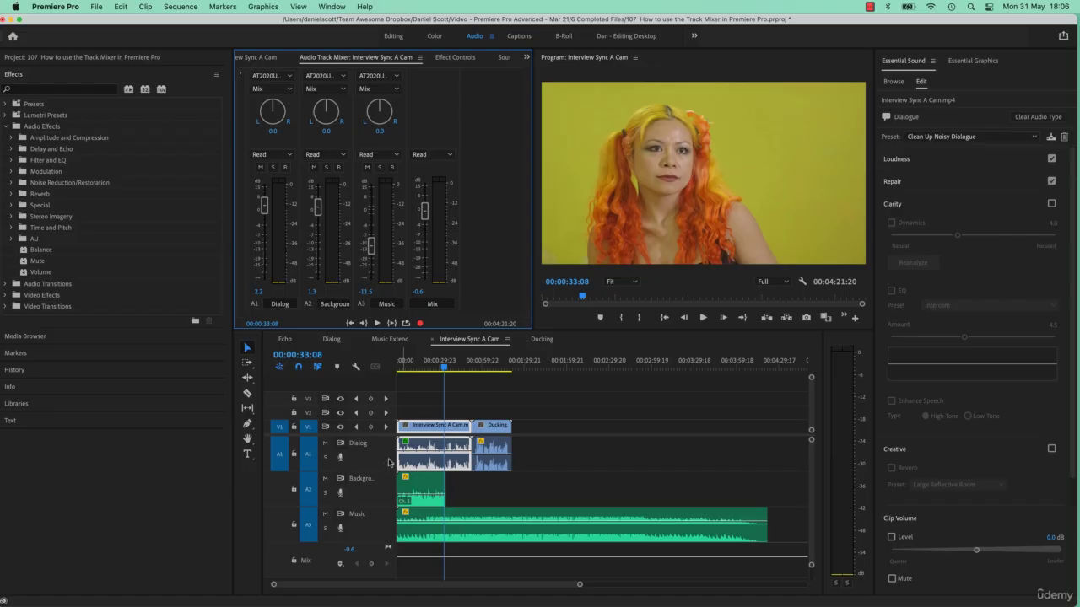
right_click(386, 465)
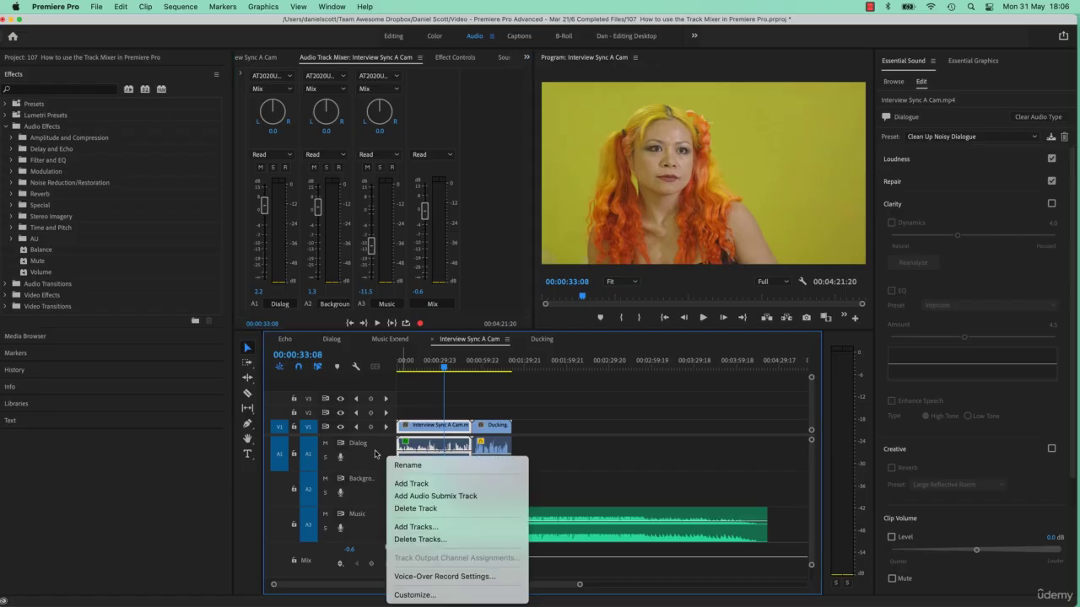
left_click(414, 595)
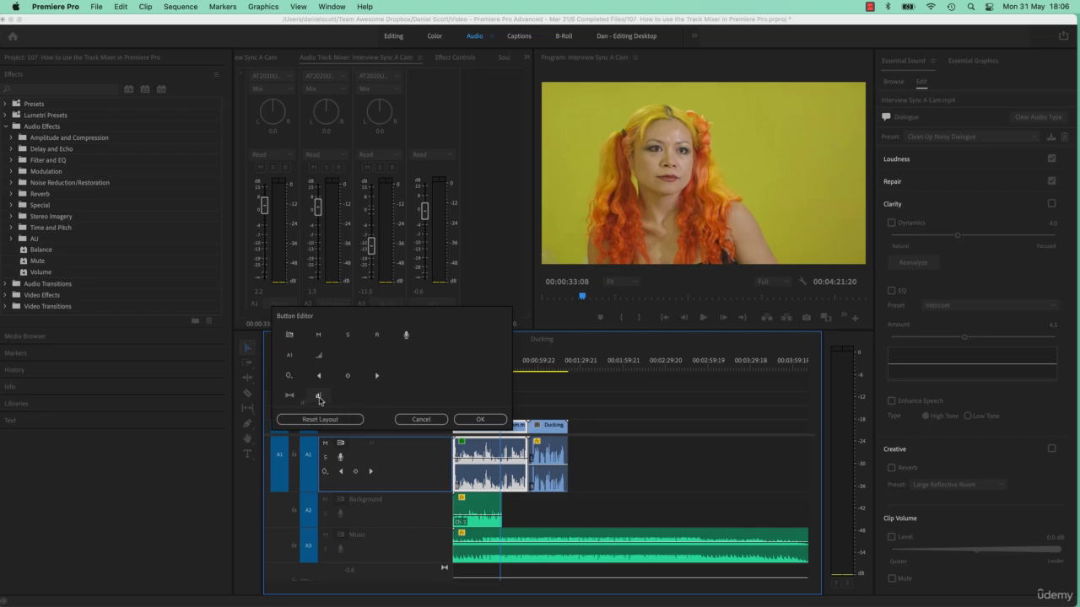
left_click_drag(321, 404, 371, 443)
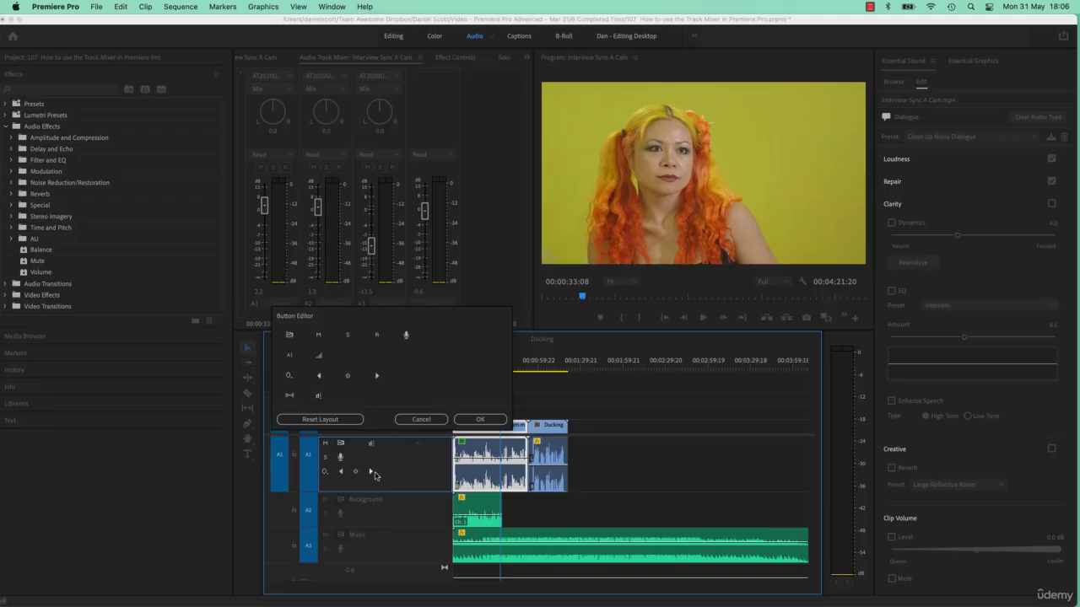
left_click(465, 420)
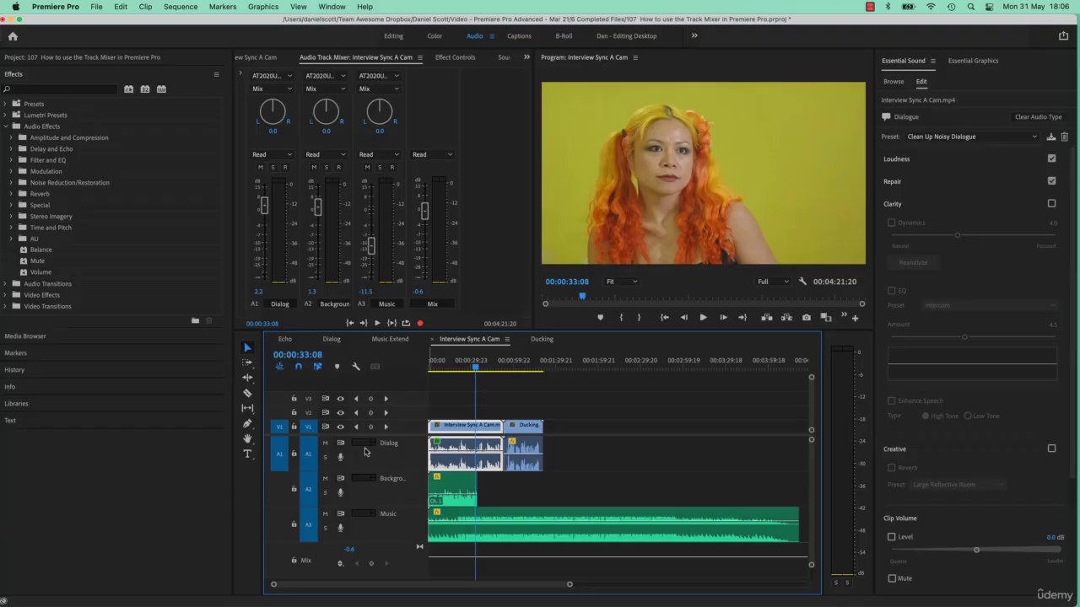
Play the sequence from near its start to check the meters in the audio track headers.
key("Home")
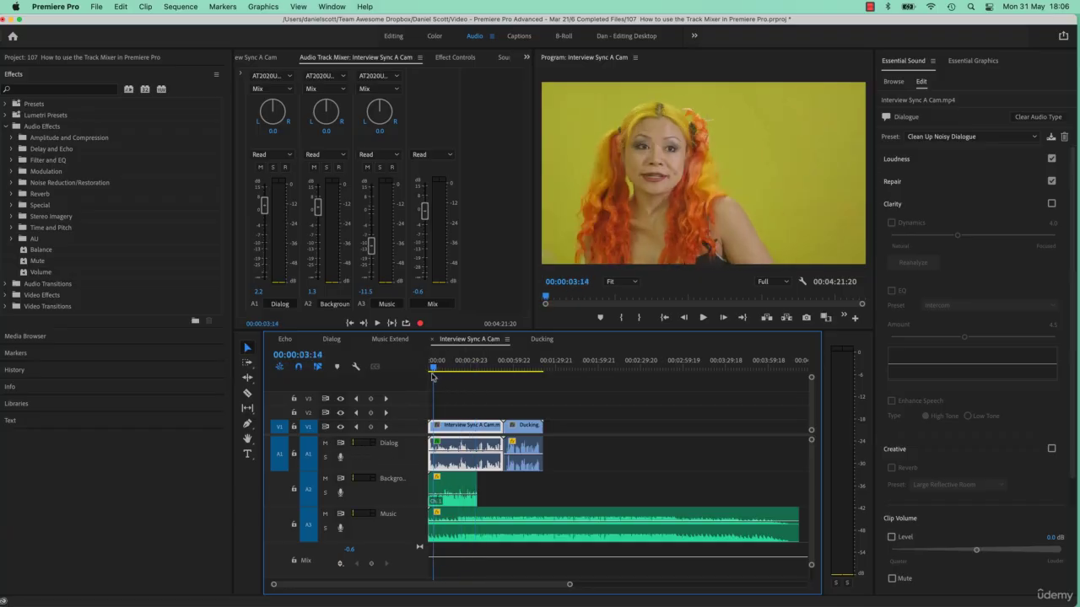
key("space")
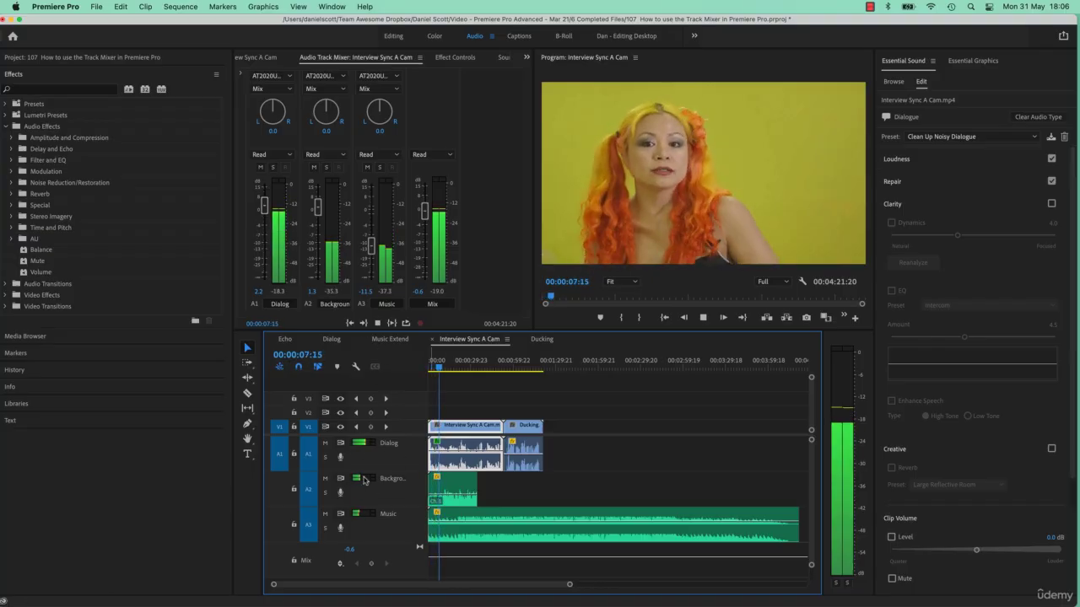
key("space")
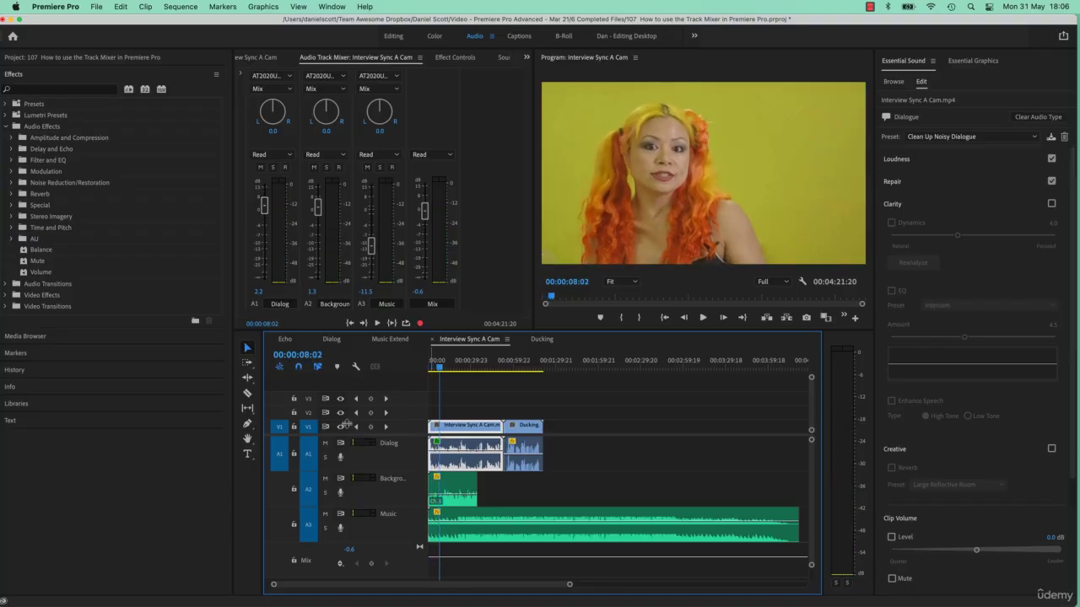
Remove the Pitch Shifter and Analog Delay effects from the Dialog track and play the sequence from its start.
left_click(280, 61)
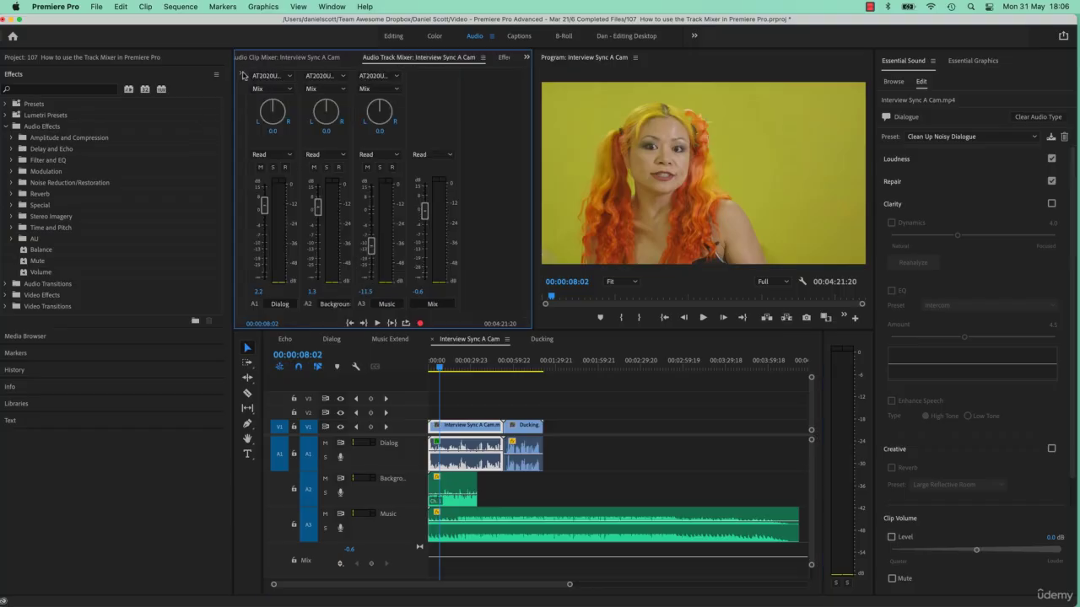
left_click(242, 76)
left_click(295, 87)
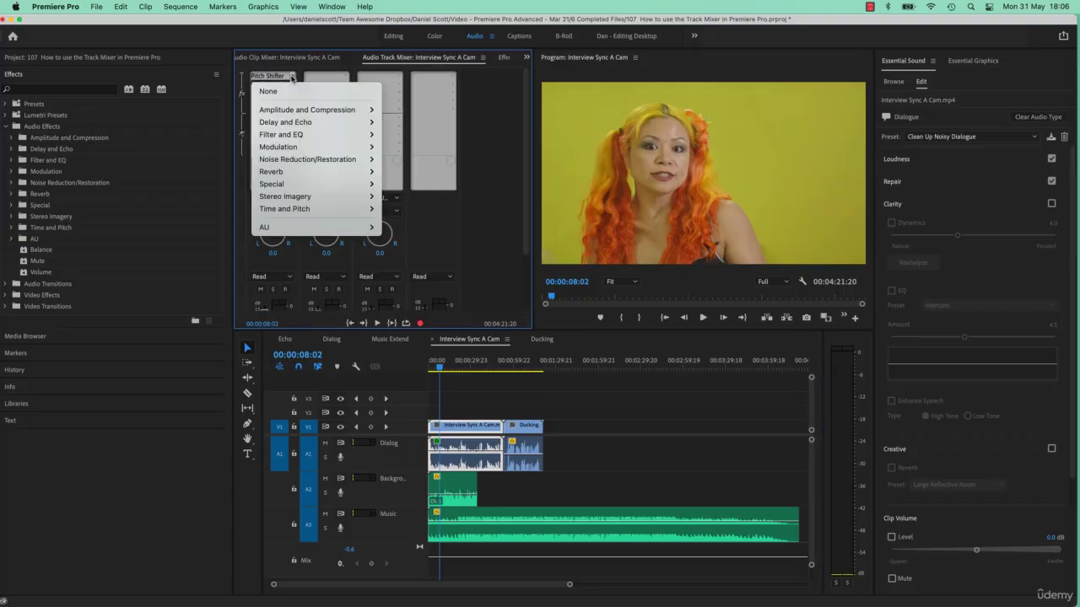
key("Escape")
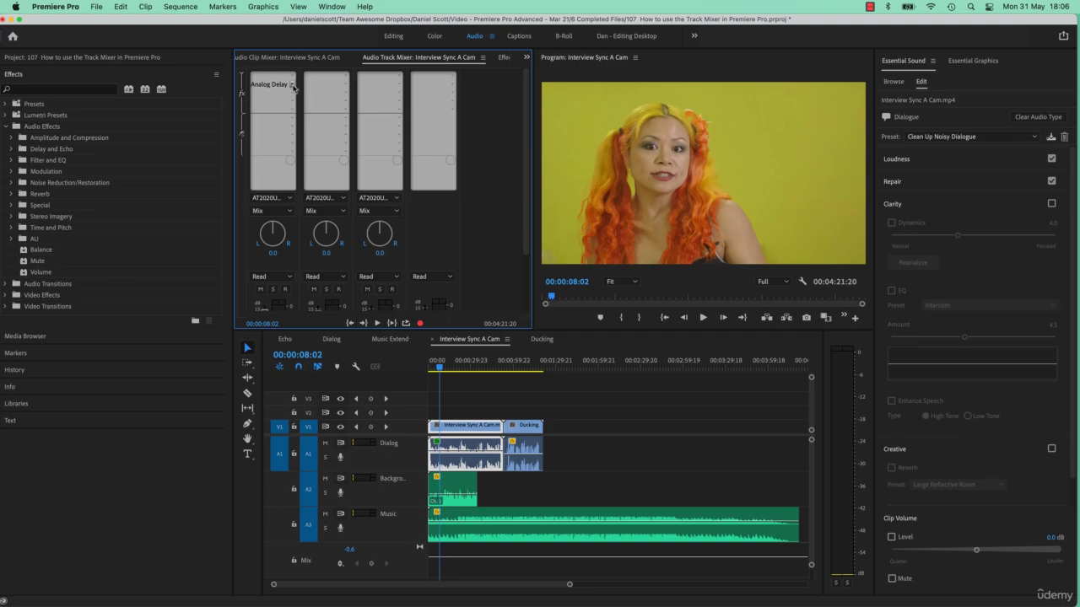
left_click(293, 87)
left_click(278, 99)
left_click(431, 363)
key("space")
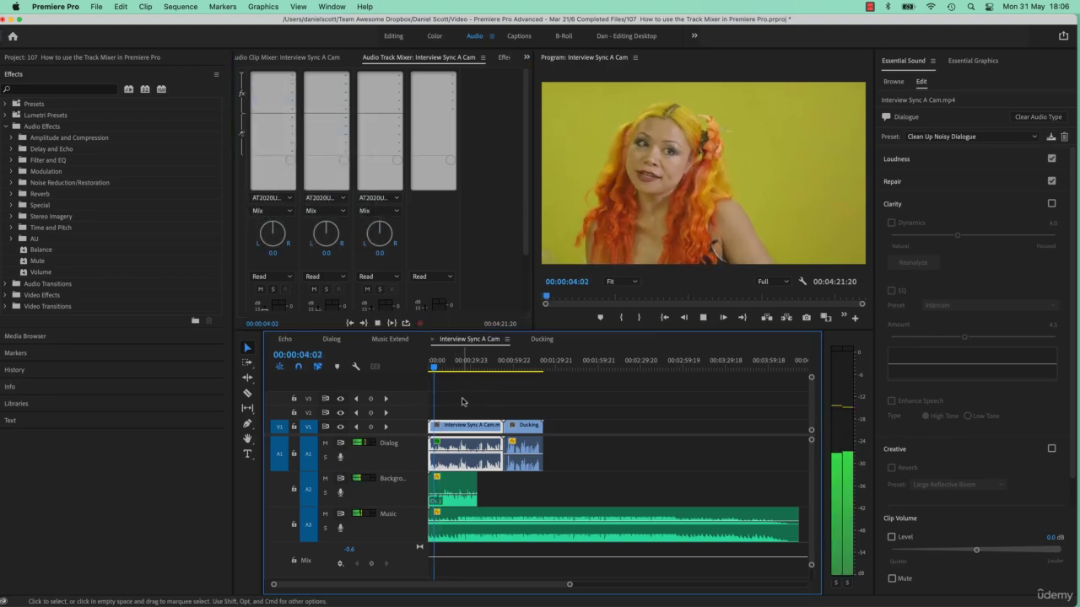
key("space")
Rearrange the audio track header so Solo sits beside Mute and the sync lock moves to the second row.
right_click(415, 456)
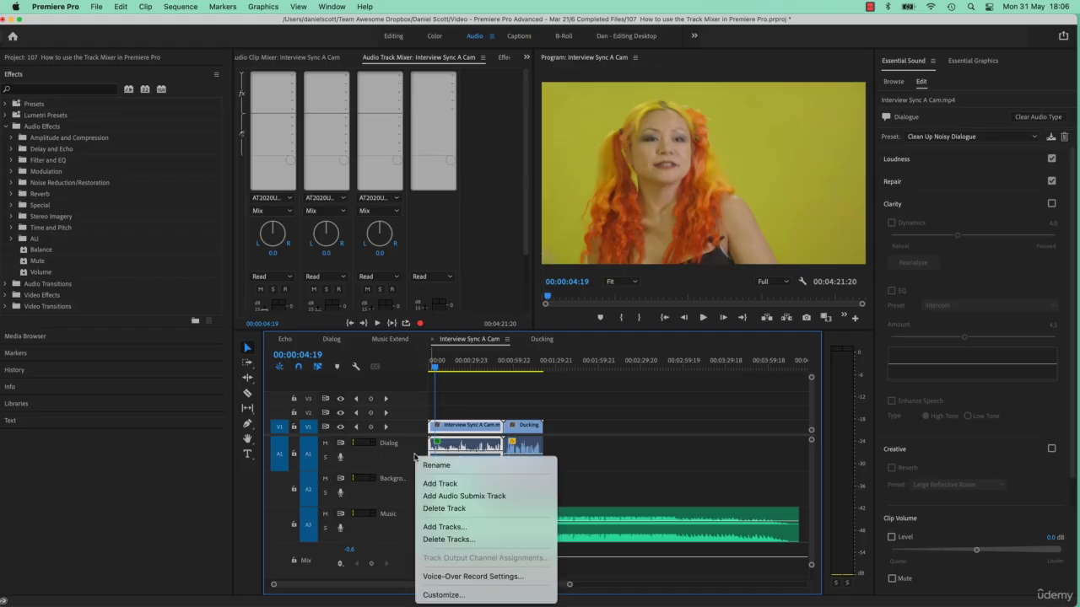
left_click(443, 594)
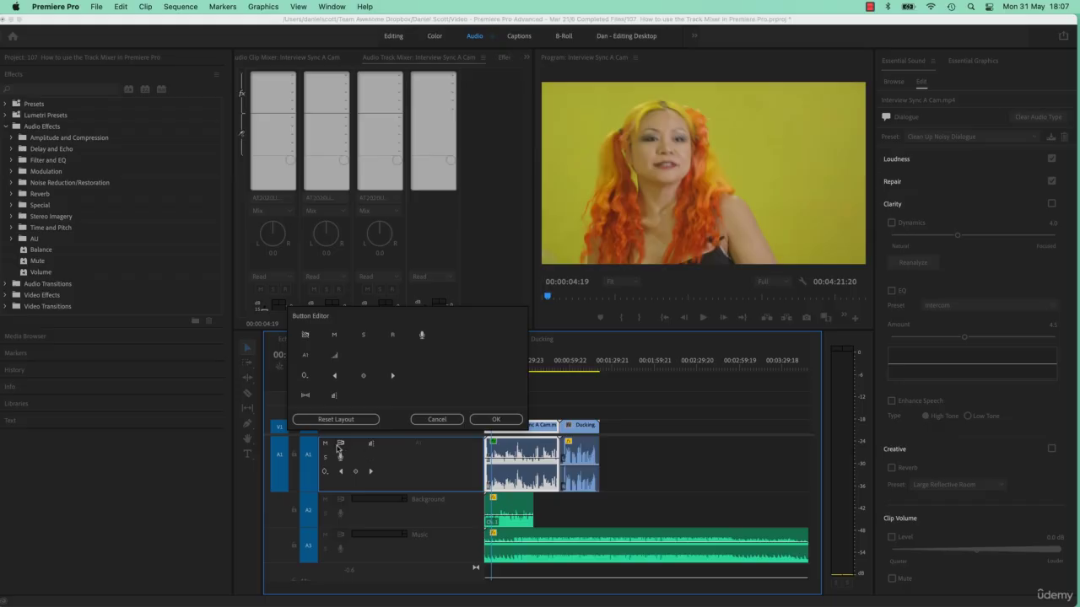
mouse_move(340, 447)
left_mouse_down()
mouse_move(340, 456)
mouse_move(340, 443)
left_mouse_up()
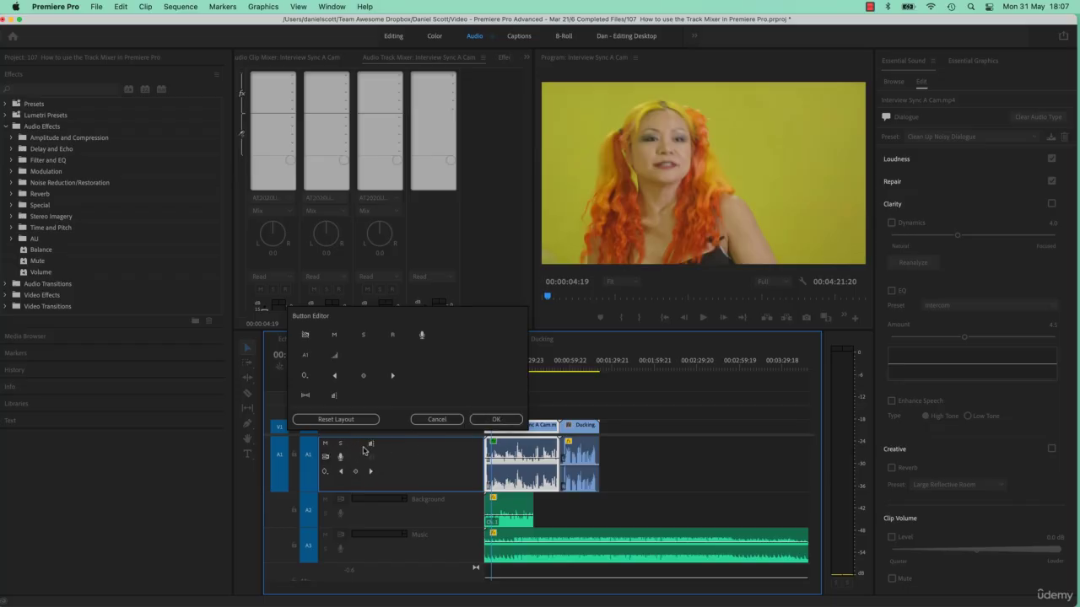
left_click(496, 419)
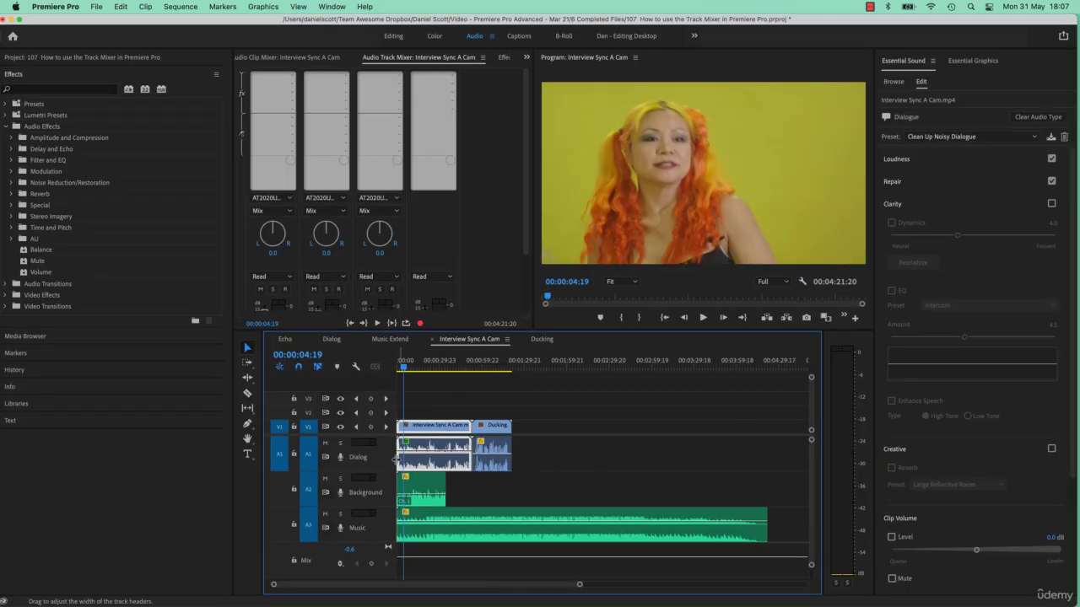
Widen the timeline's track headers to enlarge the meters, and play the sequence to check them.
left_click_drag(394, 502, 435, 501)
key("space")
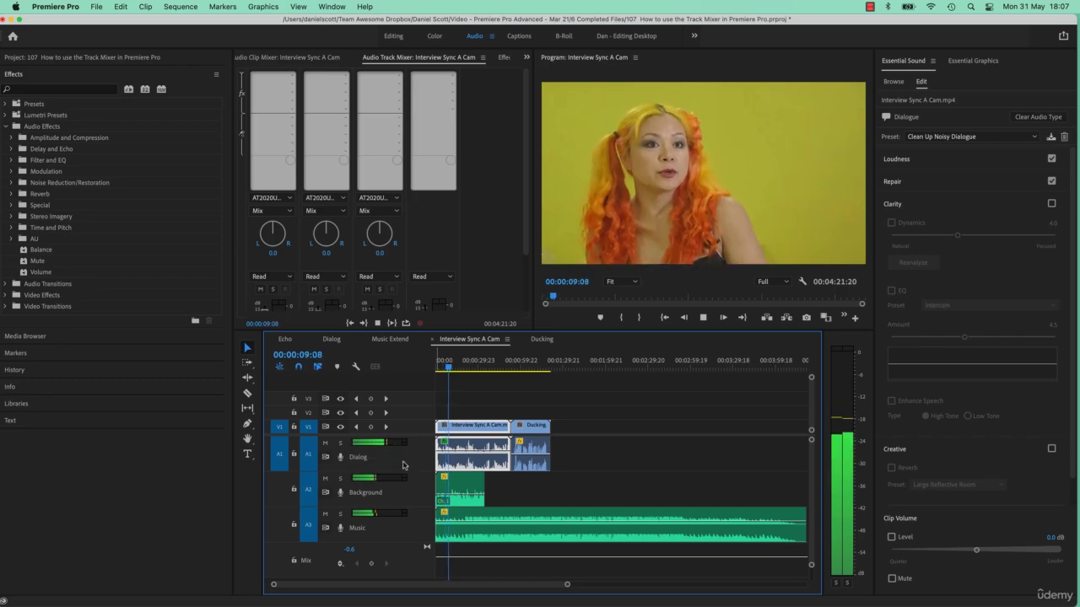
key("space")
Place the track meter in the row beneath Mute and Solo, and remove the sync lock and voice-over buttons from the audio headers.
right_click(406, 460)
left_click(435, 595)
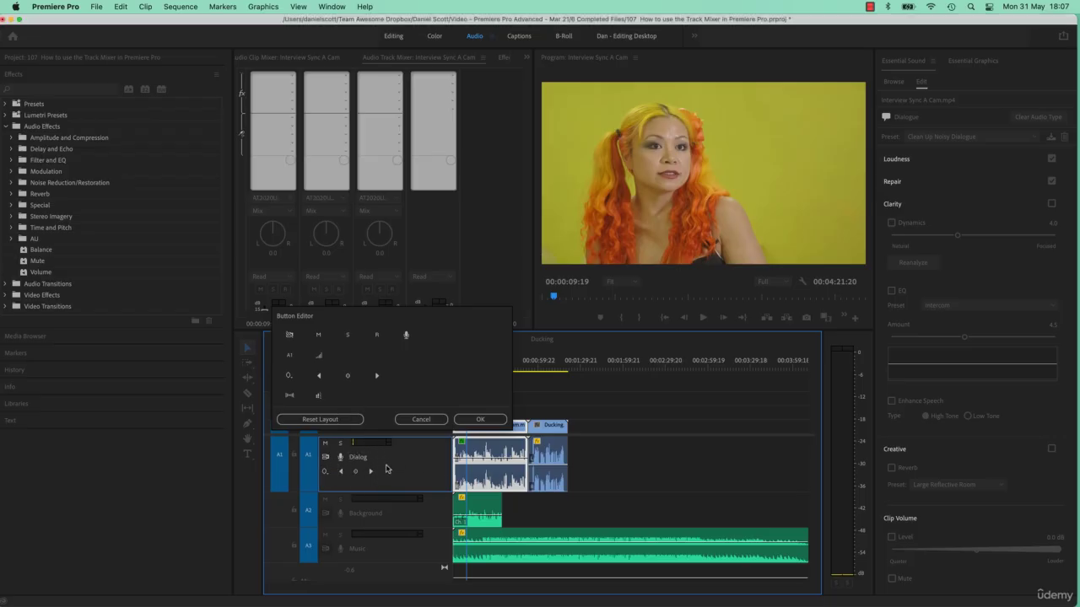
left_click_drag(318, 395, 375, 463)
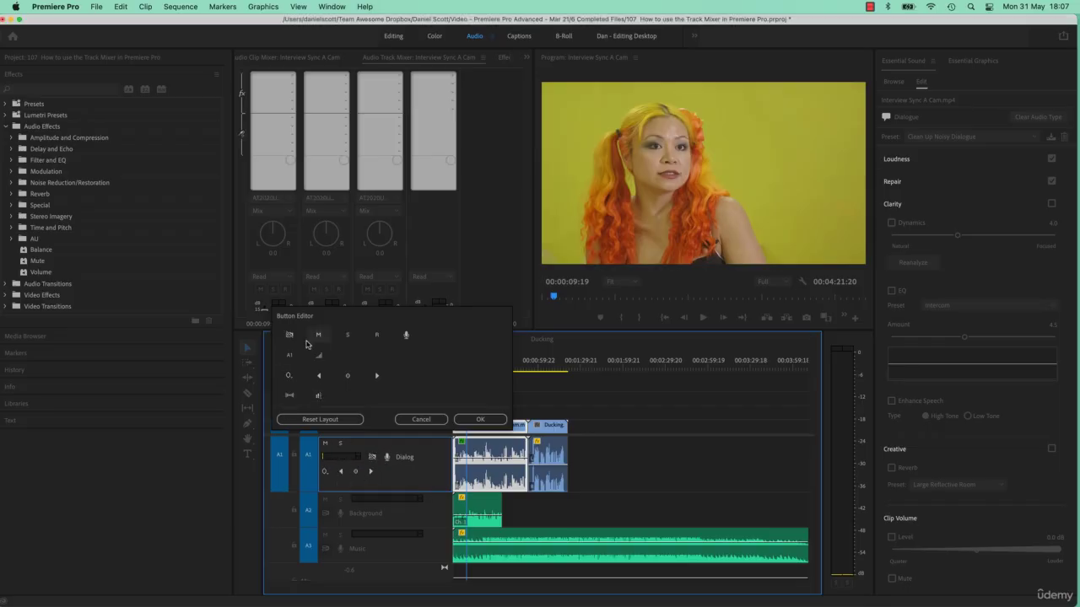
left_click_drag(289, 335, 395, 483)
left_click_drag(406, 336, 396, 472)
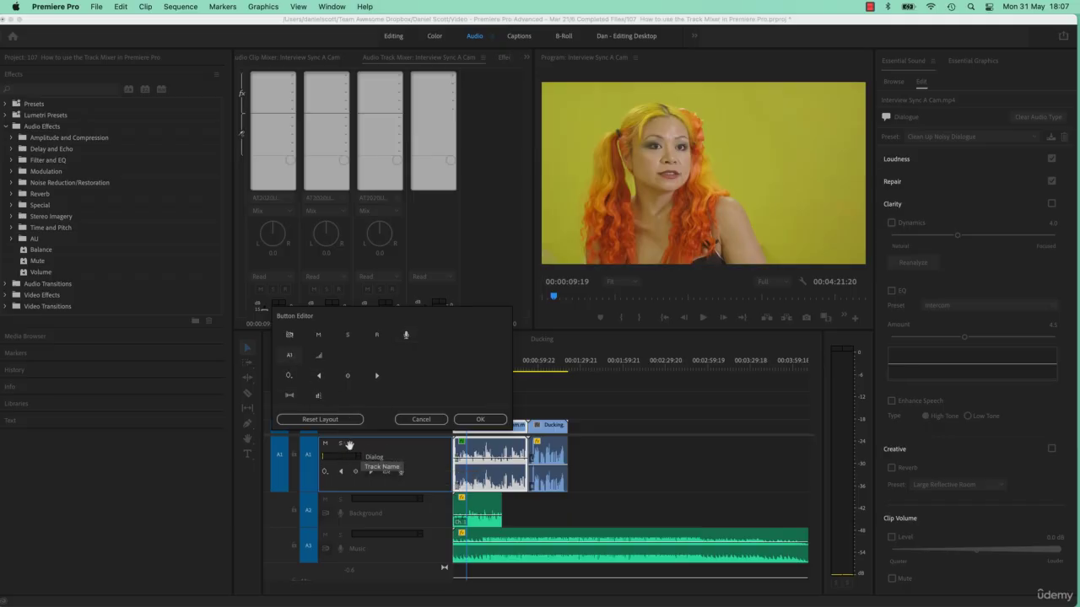
left_click(480, 420)
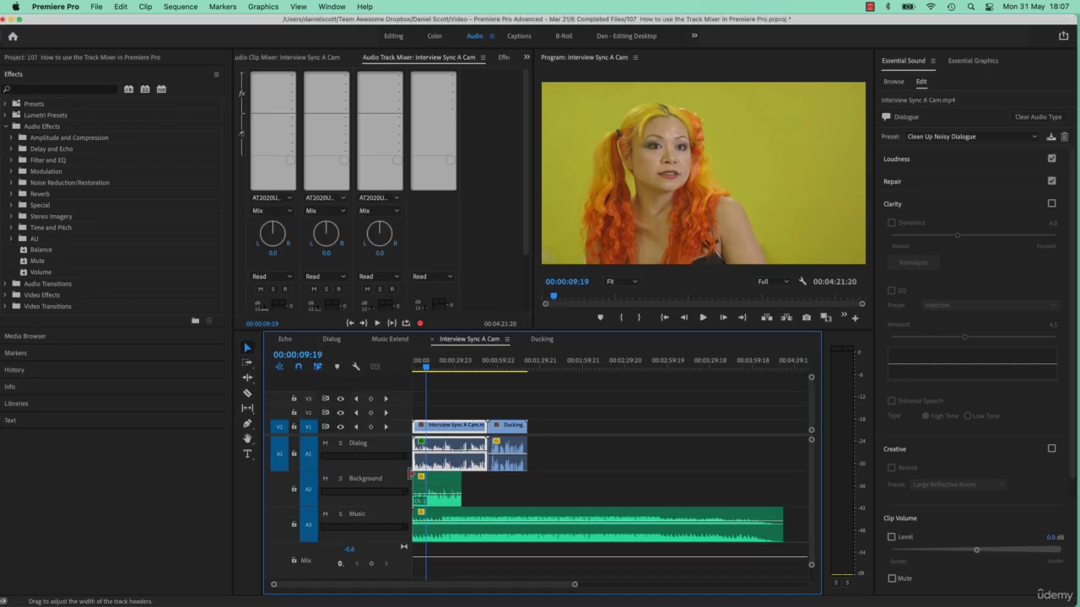
Play the sequence to check the rearranged meters, and view the timeline display settings with the option to save a preset.
key("space")
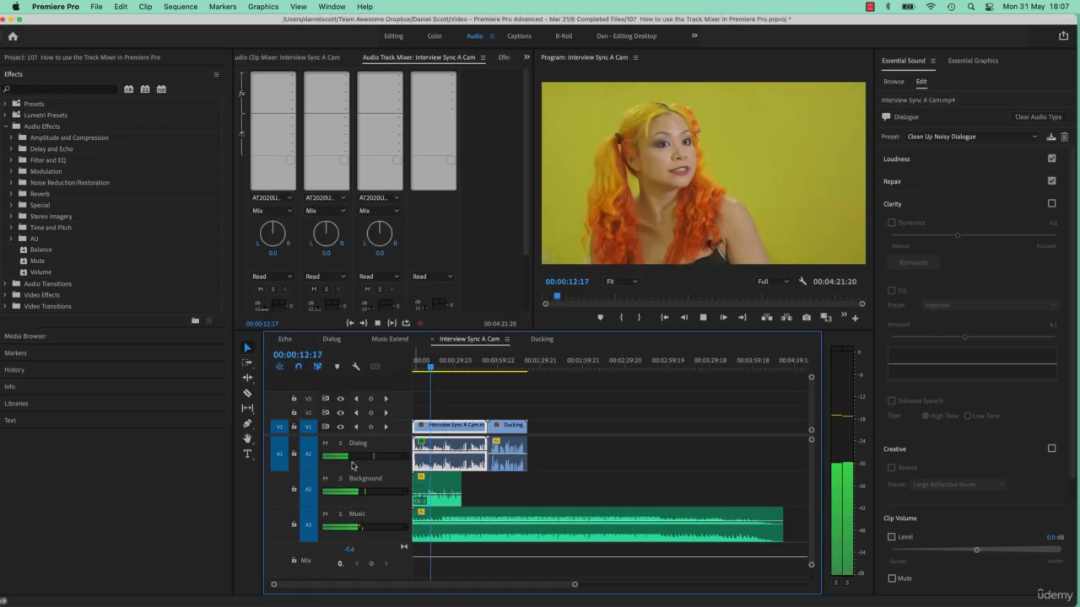
key("space")
left_click(355, 366)
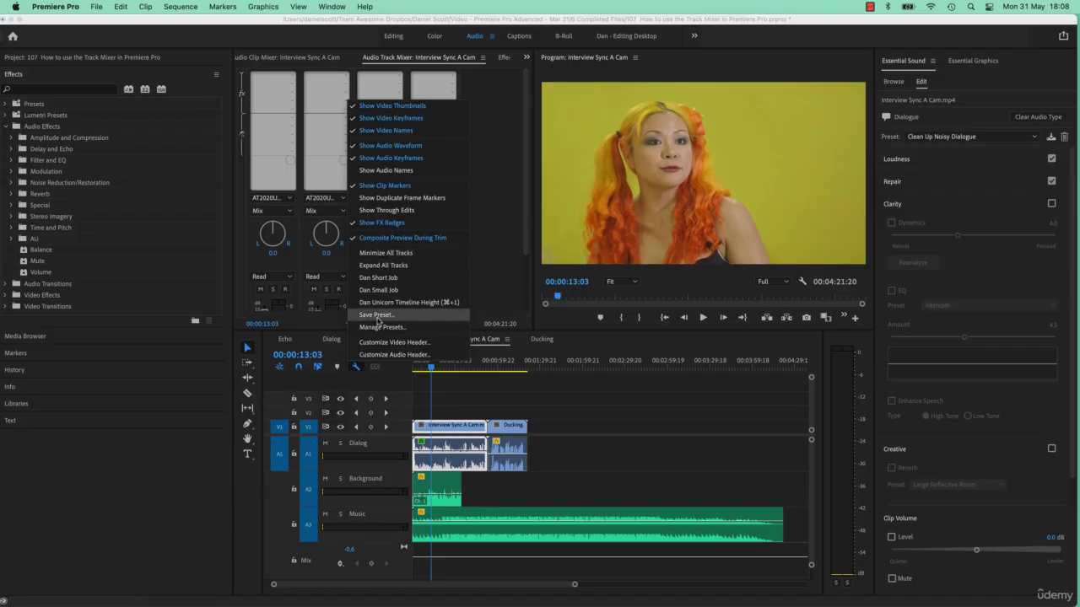
left_click(558, 414)
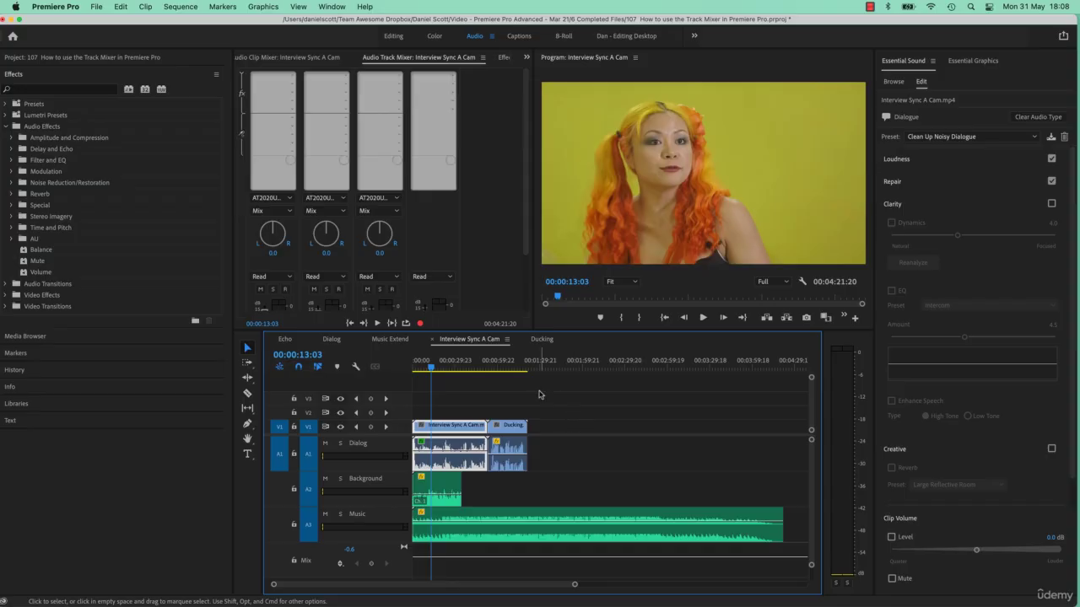